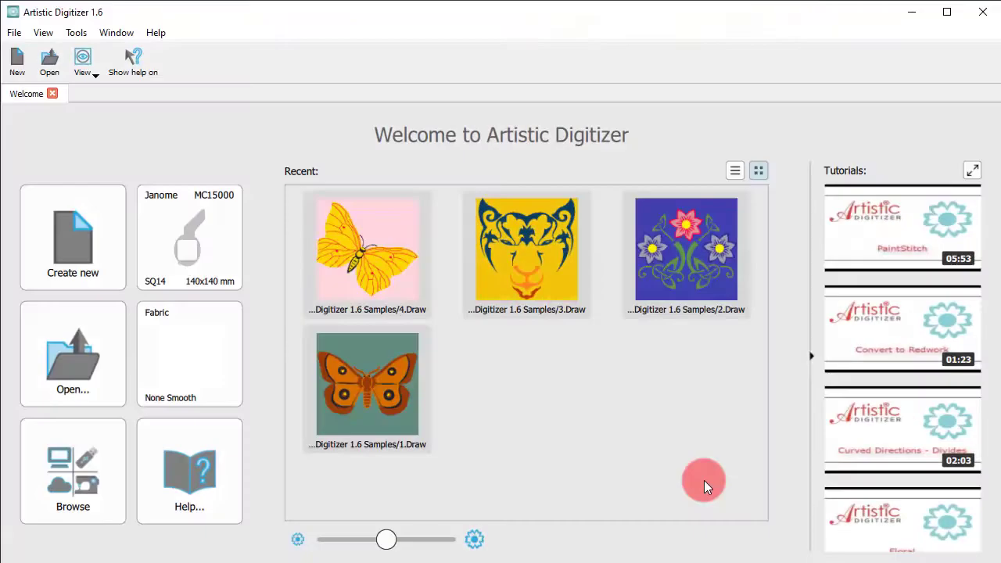
- Create a new design and set the hoop's machine to the Janome MC550E
click(102, 244)
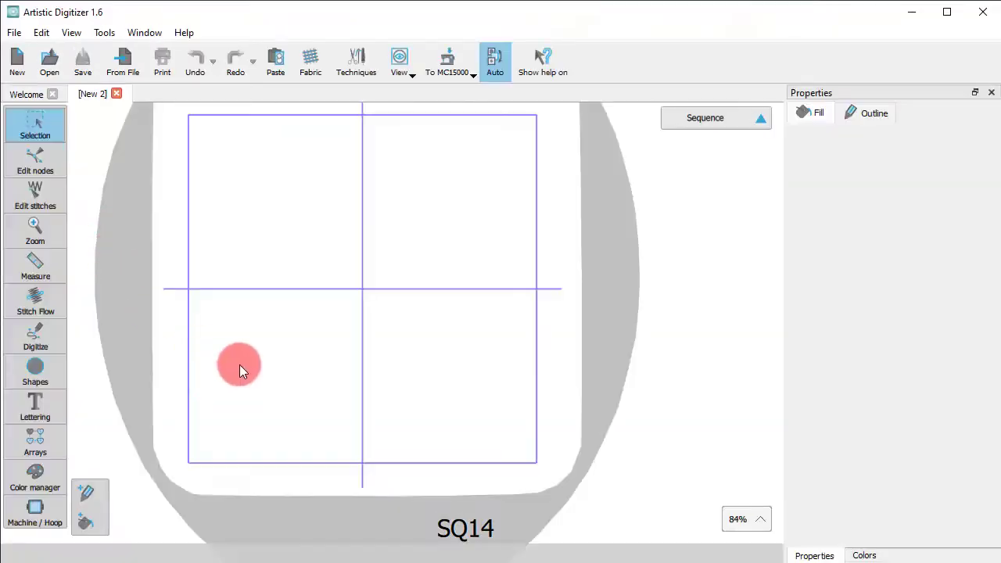
click(449, 62)
click(464, 92)
click(480, 209)
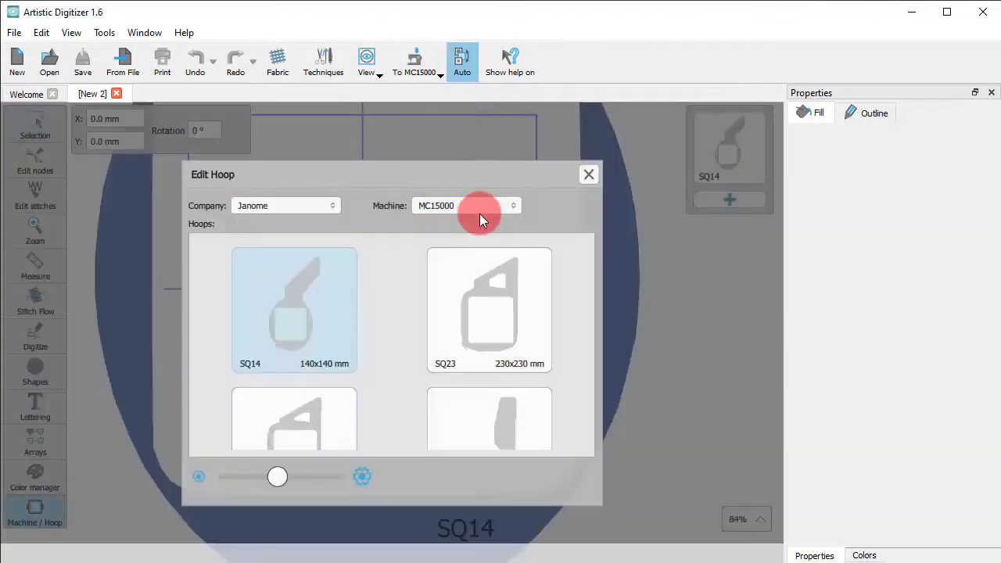
scroll(477, 282, down, 2)
click(459, 423)
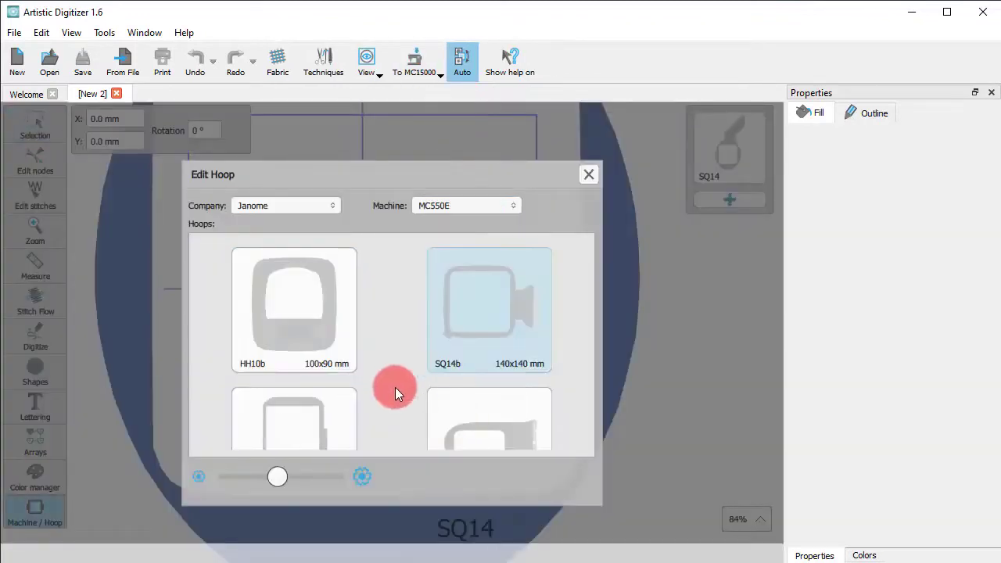
- Choose the RE28b hoop and rotate it by 90°
scroll(482, 320, down, 3)
click(319, 280)
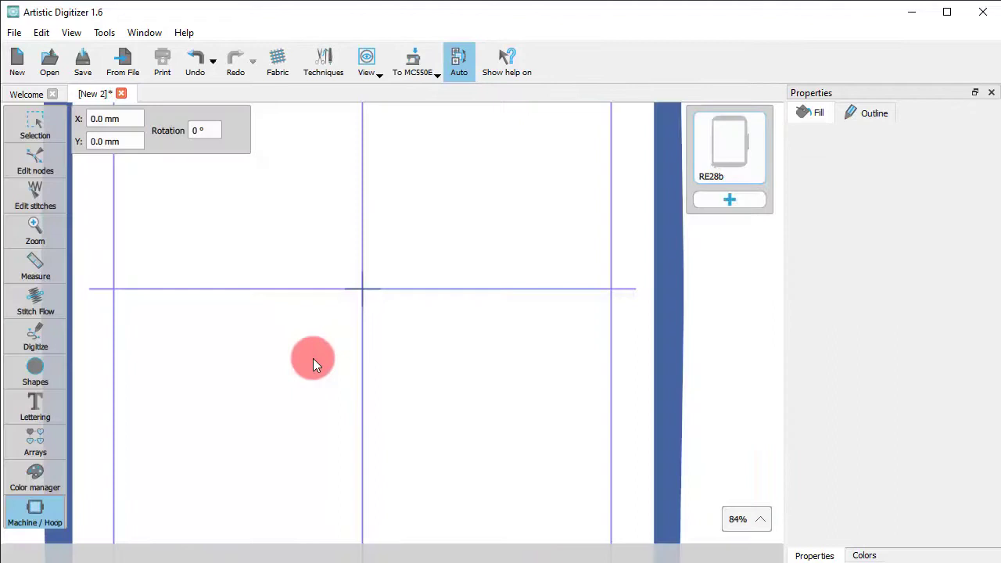
double_click(195, 130)
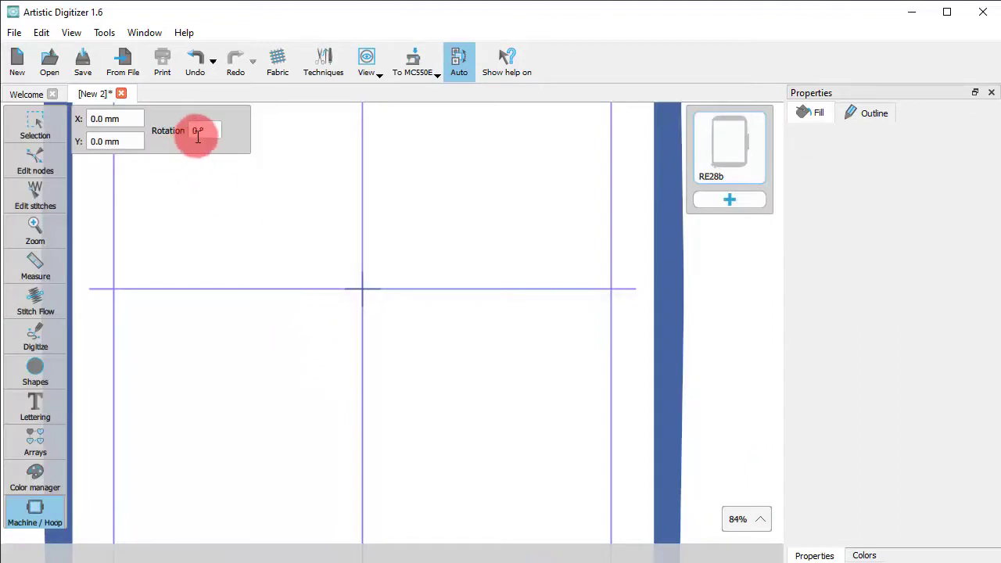
text(90)
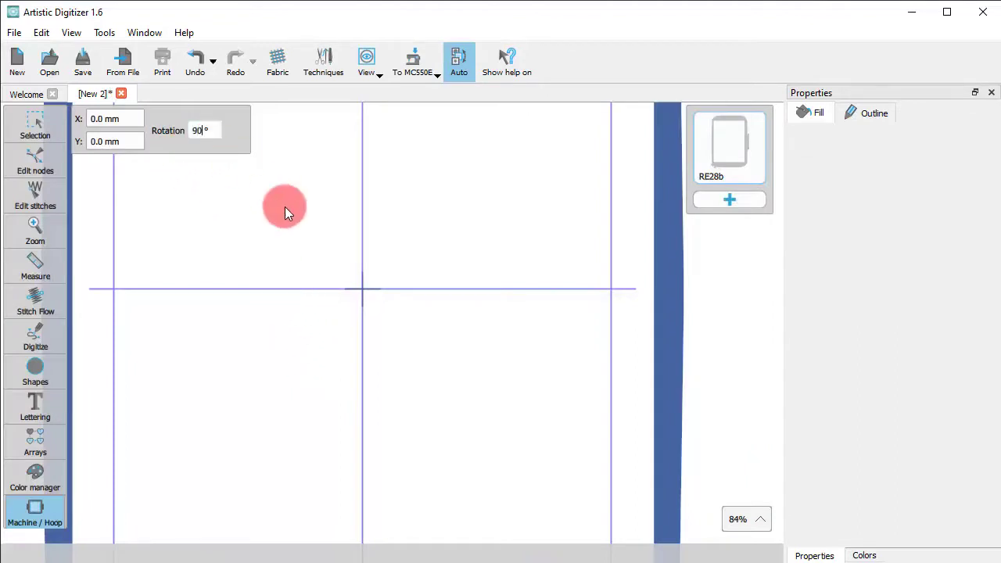
key(Return)
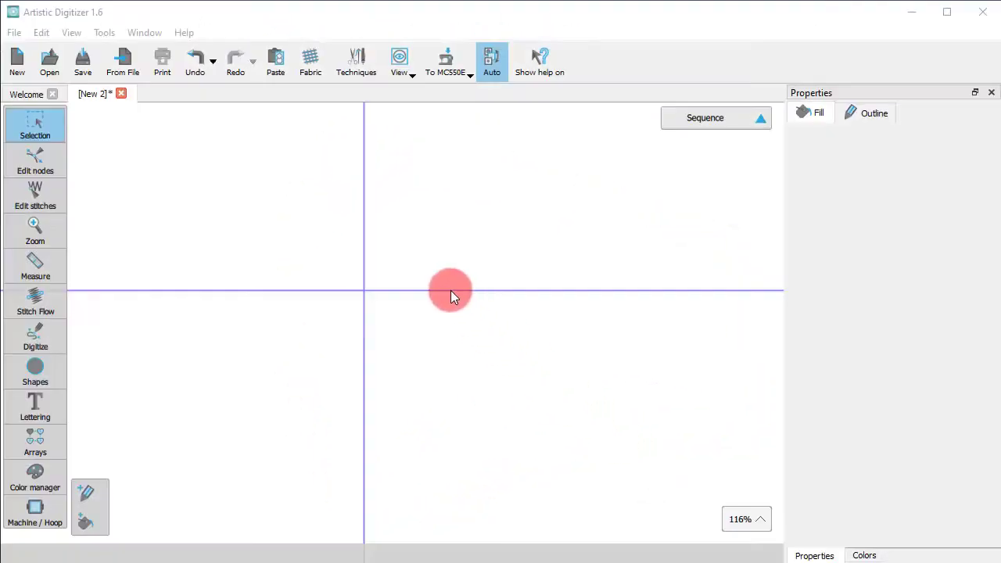
- Import Mask shape1.png as a backdrop, keeping its default size
click(125, 61)
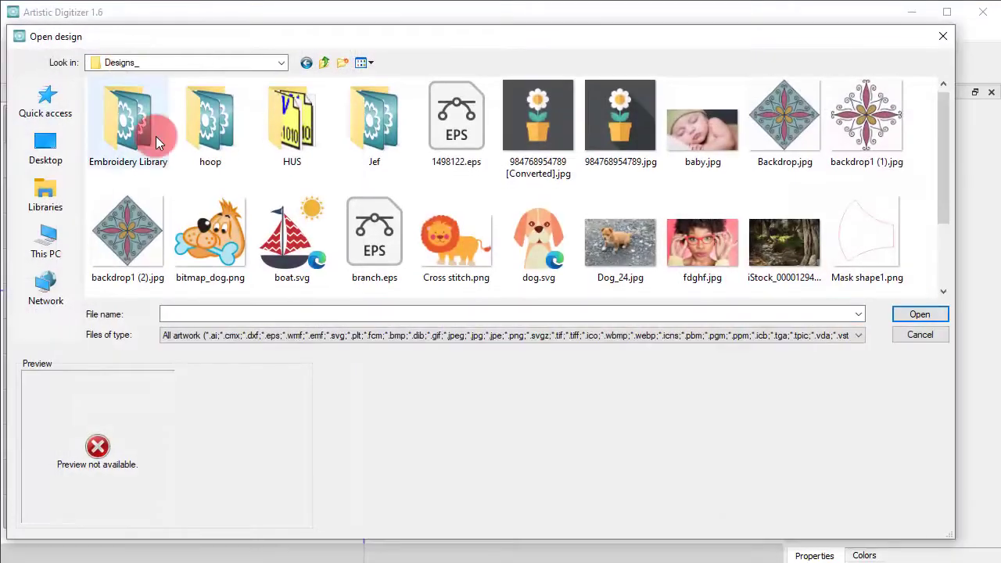
click(210, 229)
key(m)
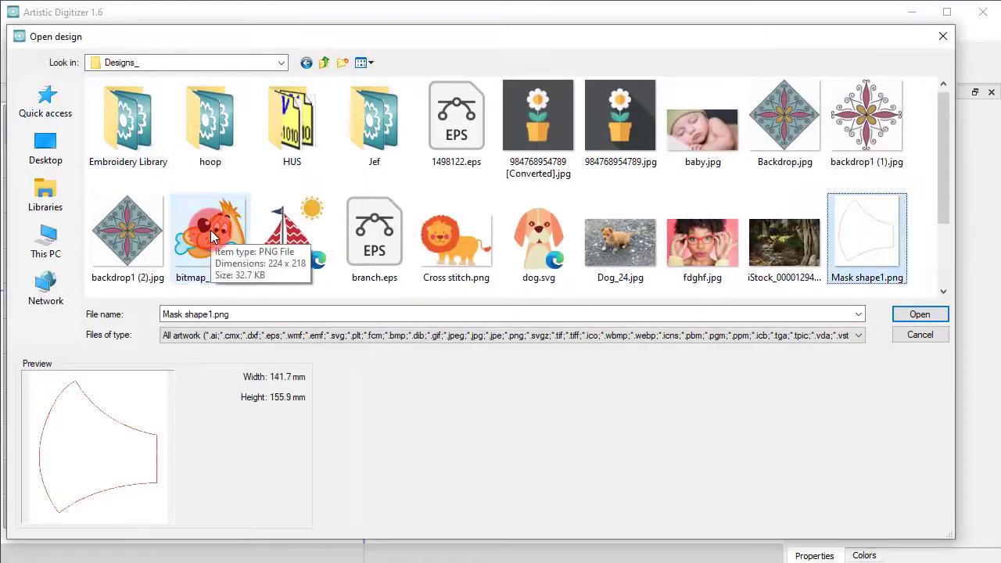
double_click(894, 258)
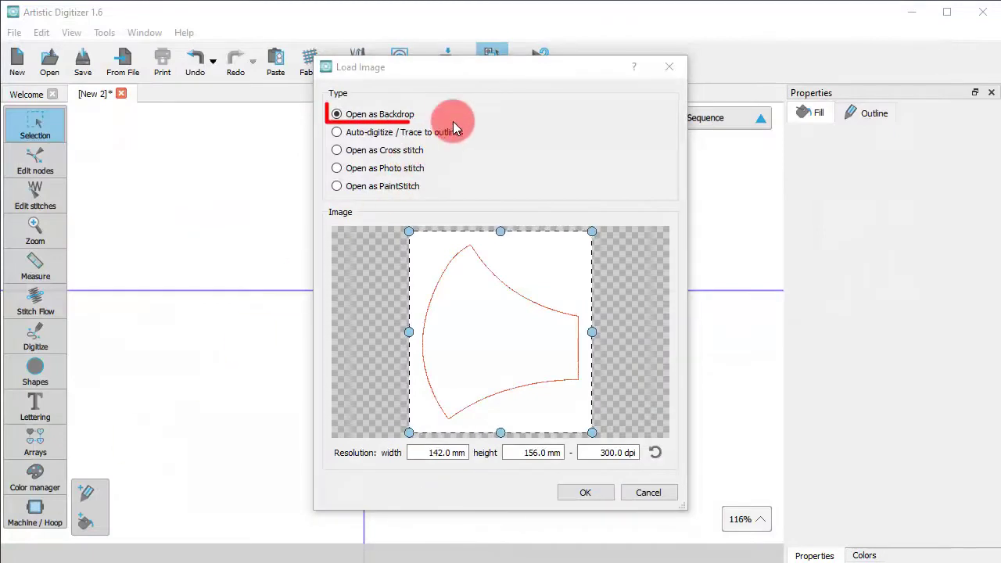
click(585, 492)
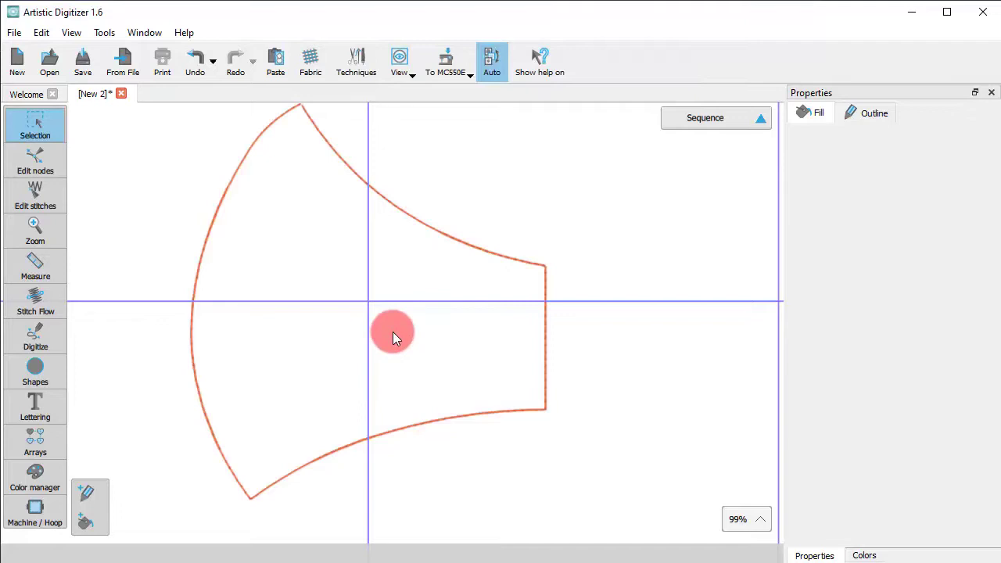
- Digitize the backdrop's upper curve from its peak, followed by the short straight edge, with corner nodes at both ends of that edge
key(t)
scroll(346, 373, down, 2)
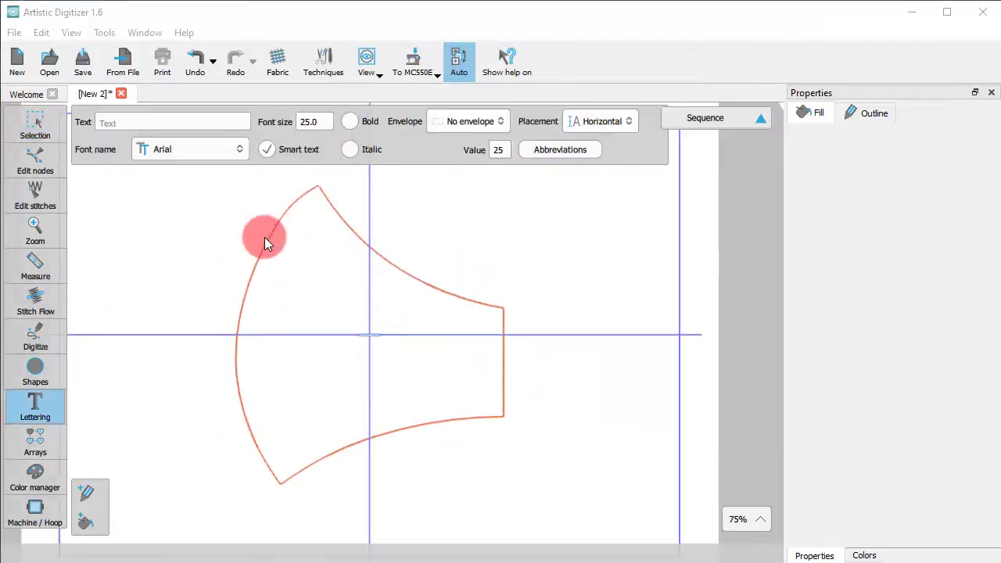
click(35, 337)
click(105, 333)
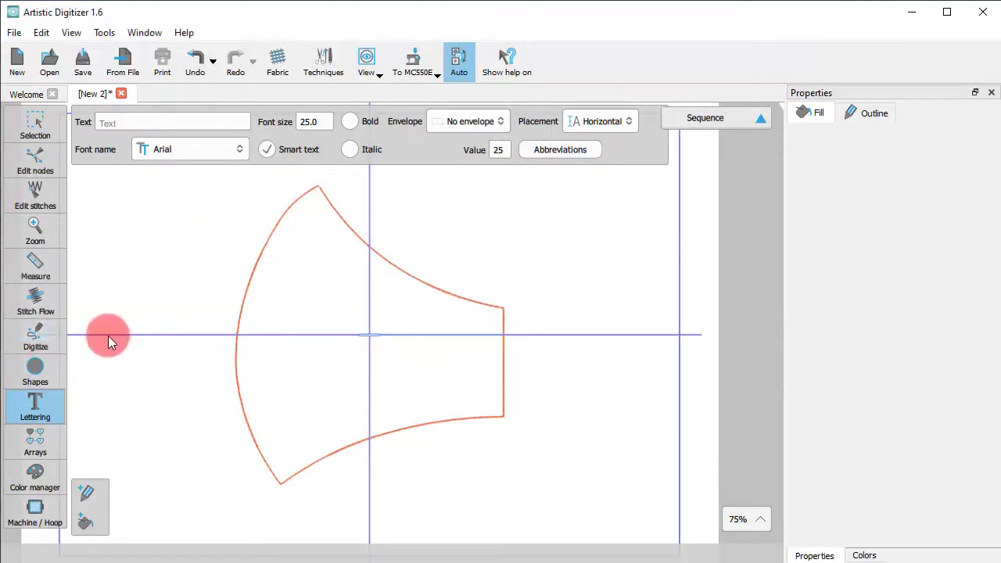
click(35, 335)
click(100, 328)
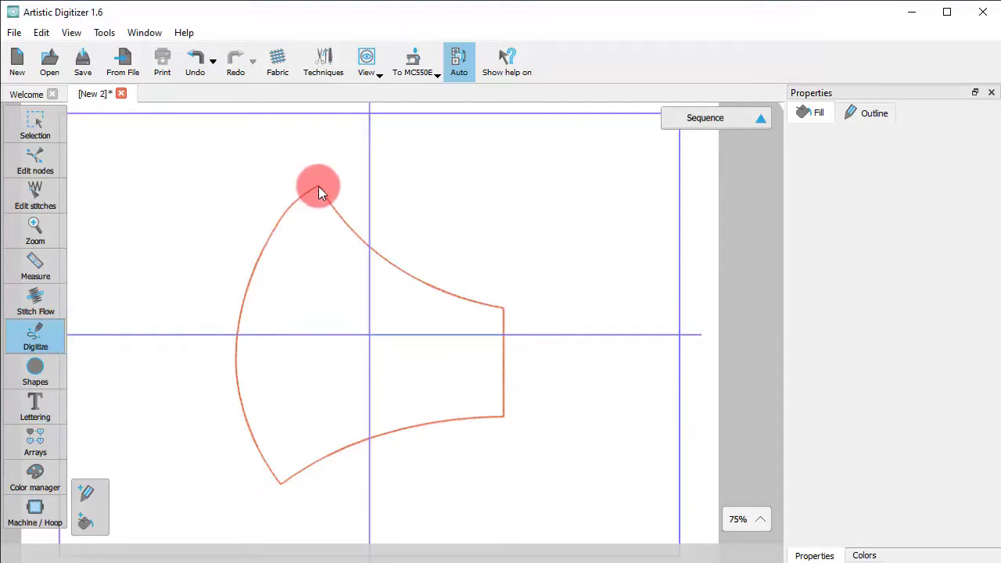
click(319, 187)
click(360, 238)
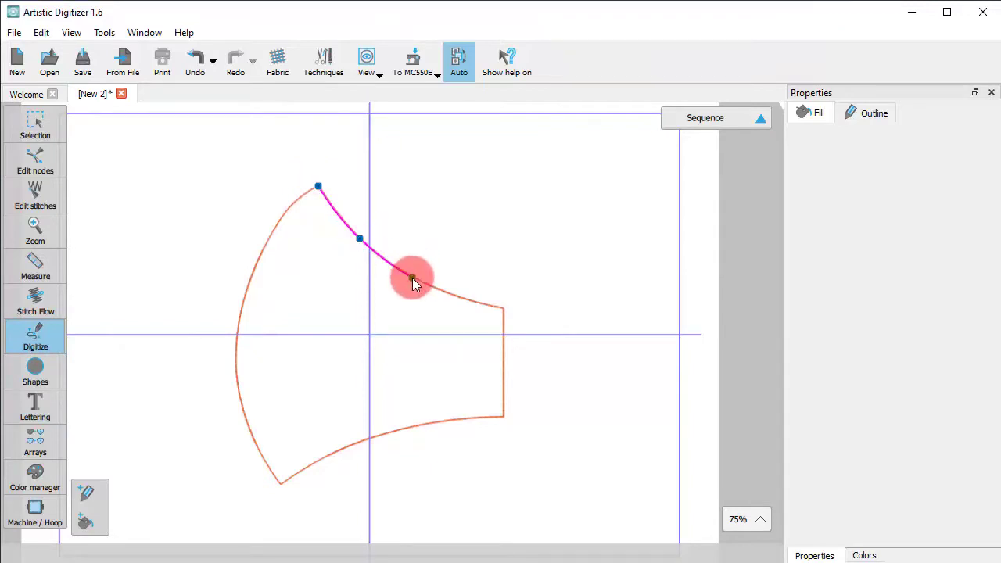
click(412, 277)
key(shift)
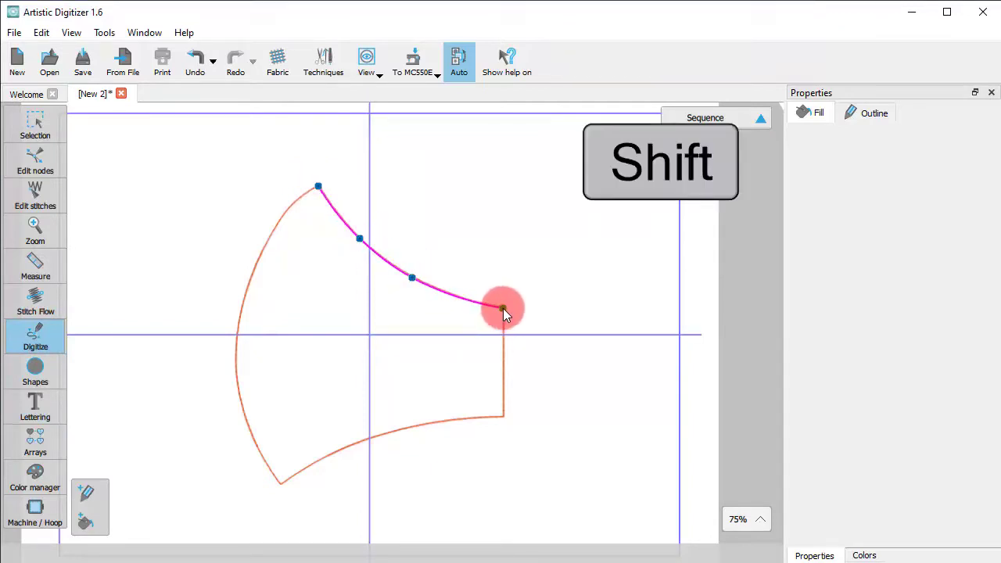
shift+click(503, 308)
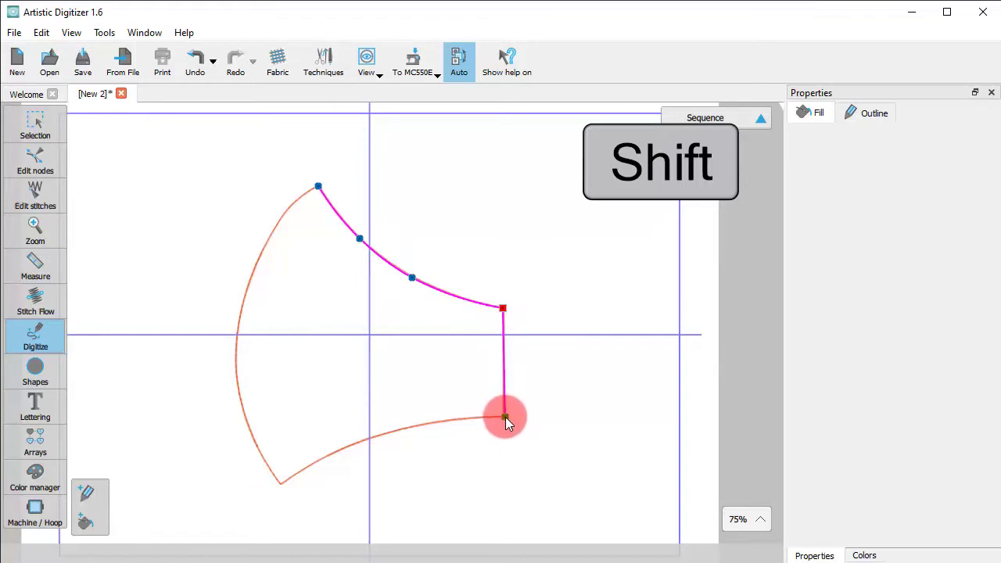
shift+click(504, 418)
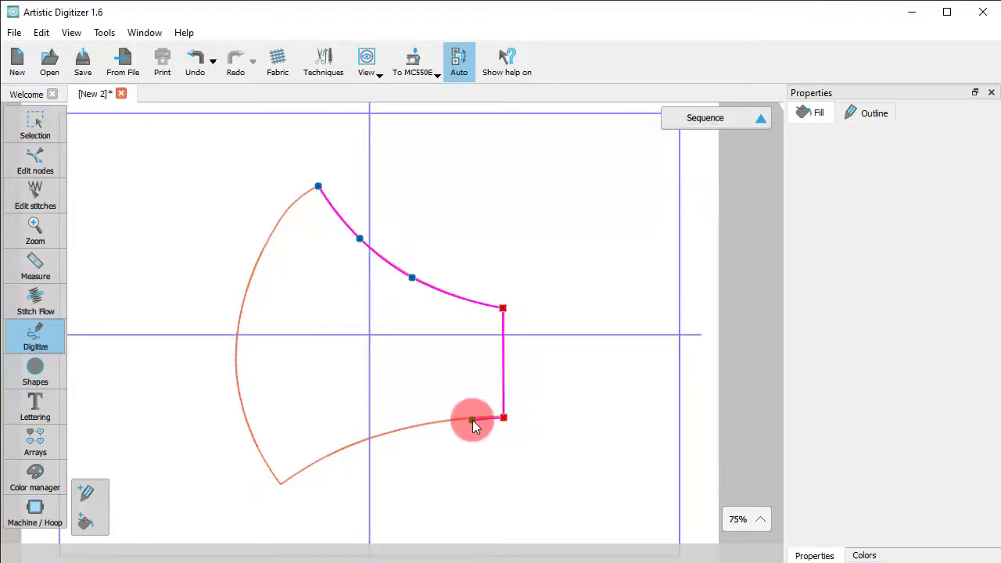
- Continue the digitized outline with smooth points along the mask's lower curve to its lowest corner
click(471, 417)
click(401, 429)
click(325, 459)
scroll(277, 482, down, 1)
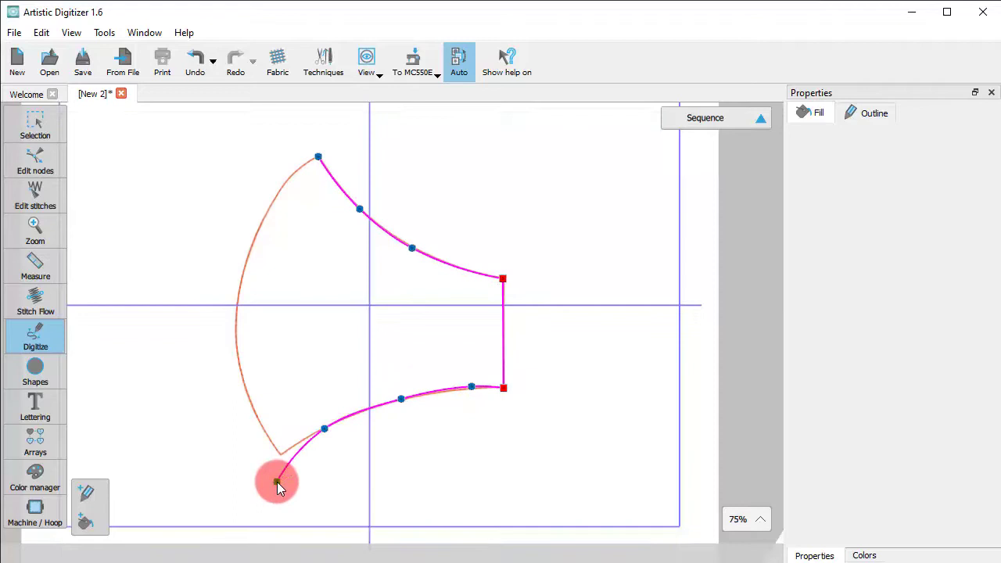
scroll(277, 482, down, 3)
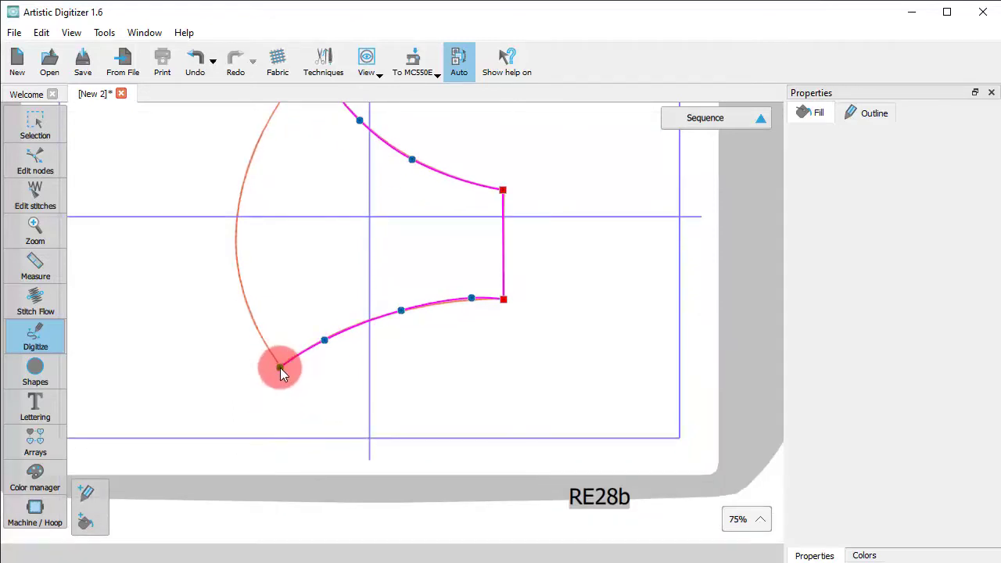
- Trace the mask's outer curved edge back up to the starting point and finish it as a closed shape
click(261, 337)
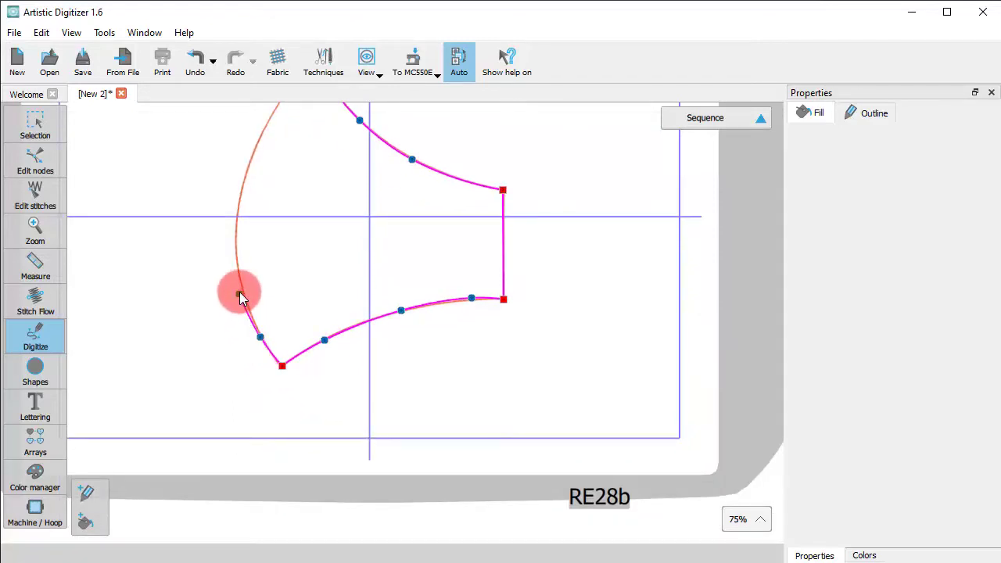
click(242, 286)
click(237, 226)
click(246, 166)
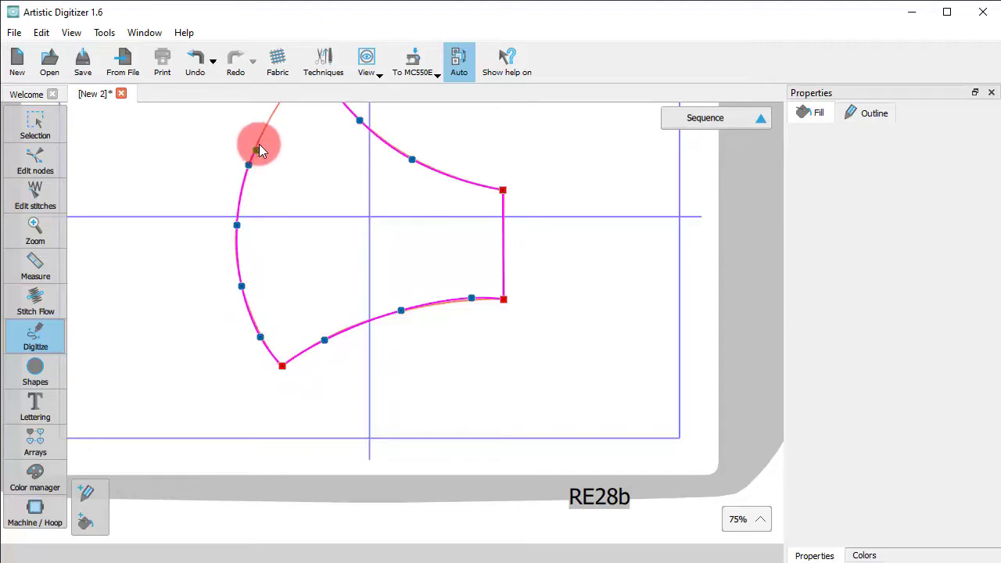
scroll(266, 169, up, 5)
click(280, 250)
click(318, 217)
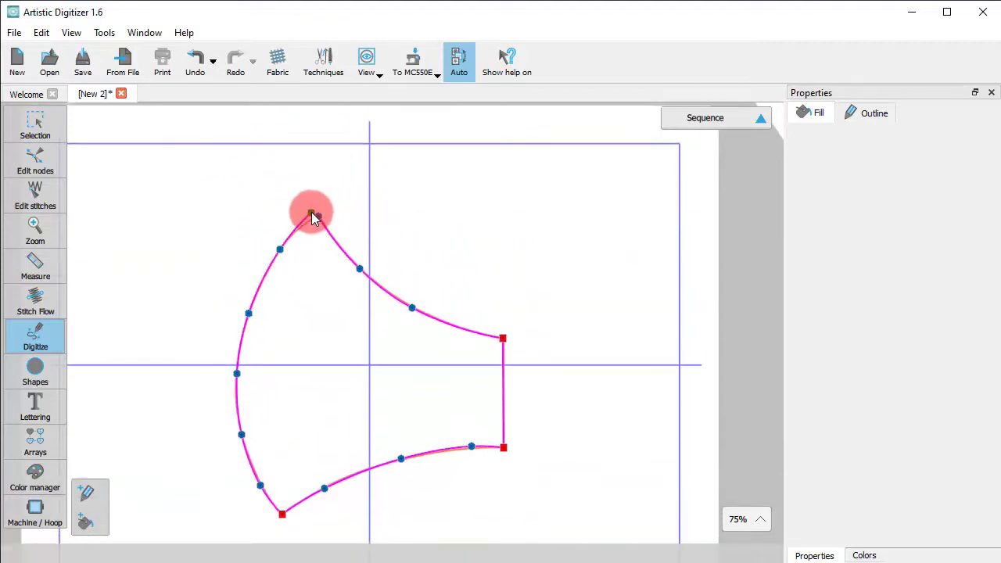
click(283, 238)
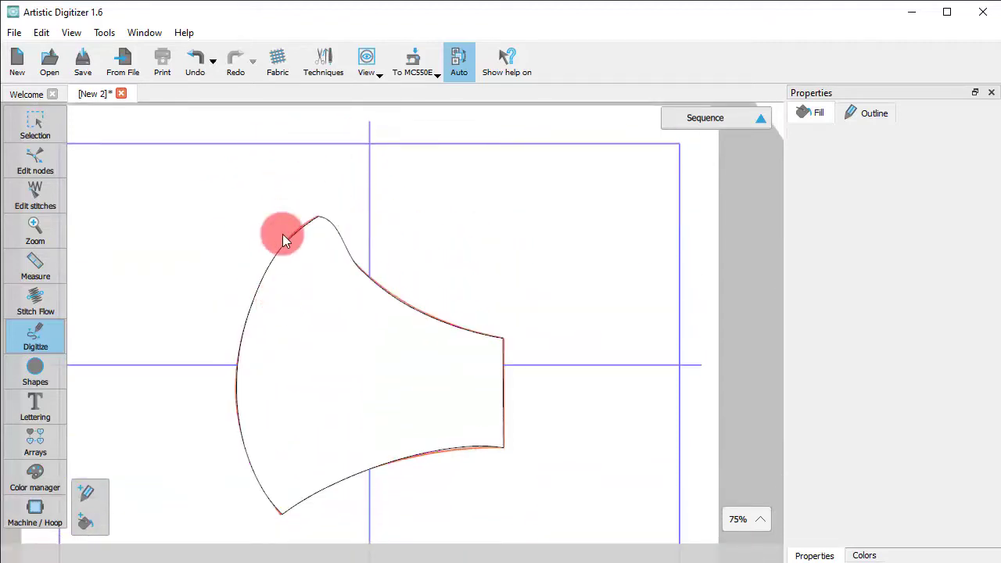
right_click(309, 268)
click(328, 310)
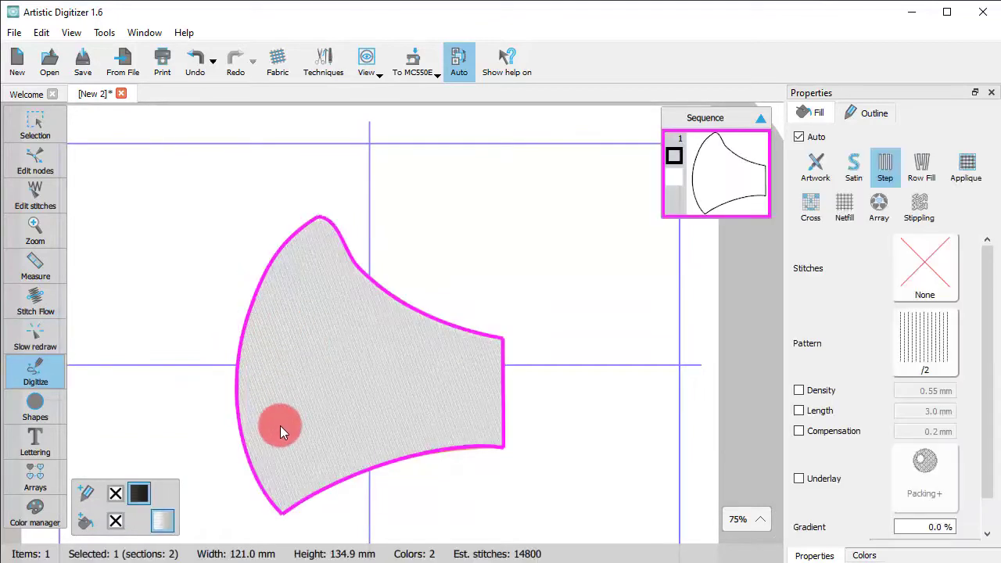
- Edit the mask shape's nodes and convert the bulging segment next to the peak into a straight line
click(34, 123)
click(369, 313)
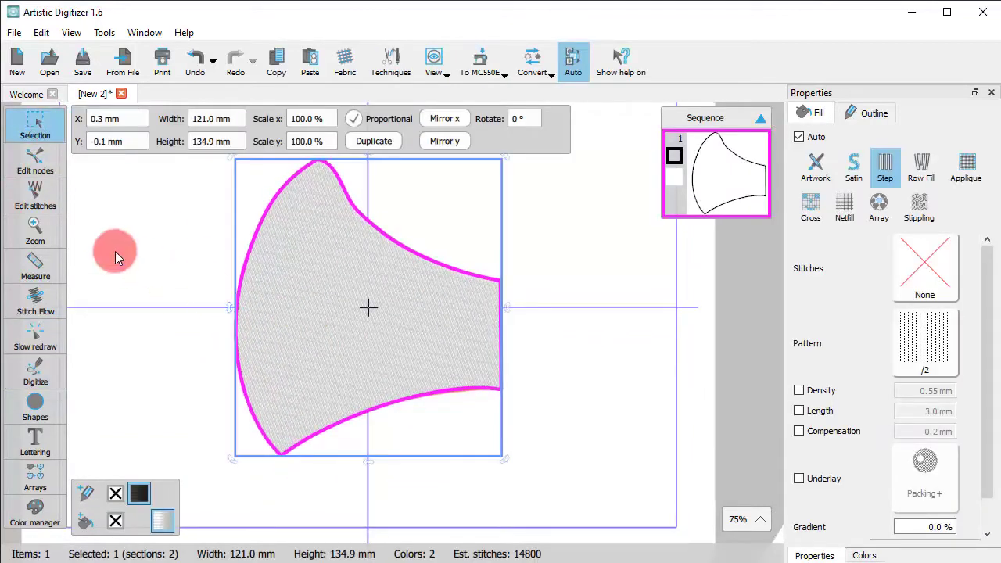
click(43, 171)
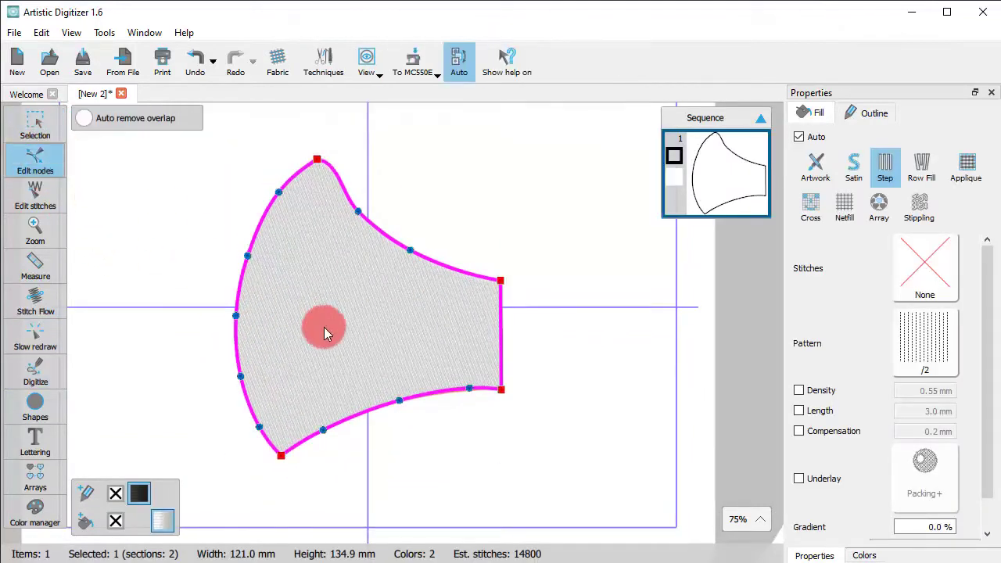
right_click(336, 178)
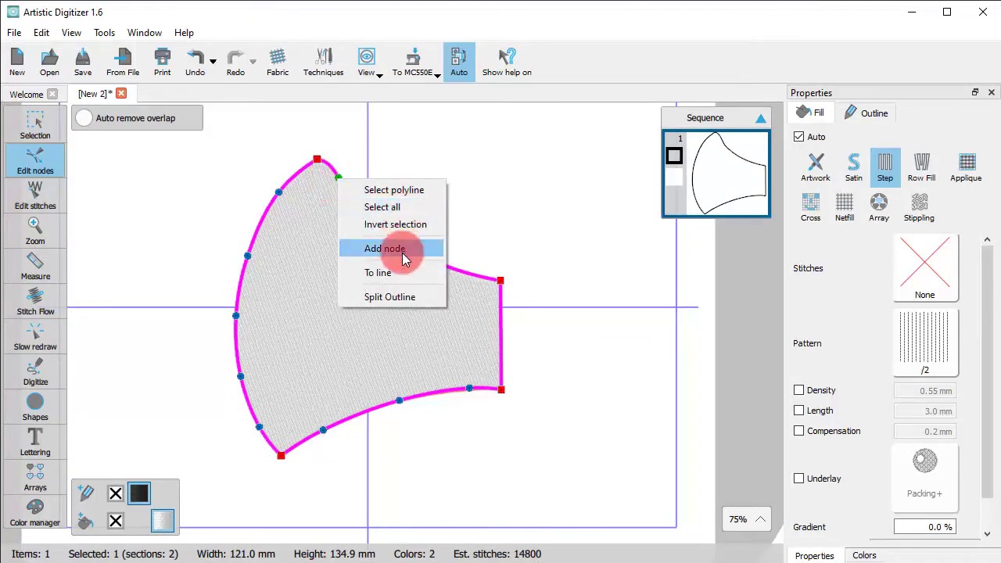
click(385, 247)
click(334, 177)
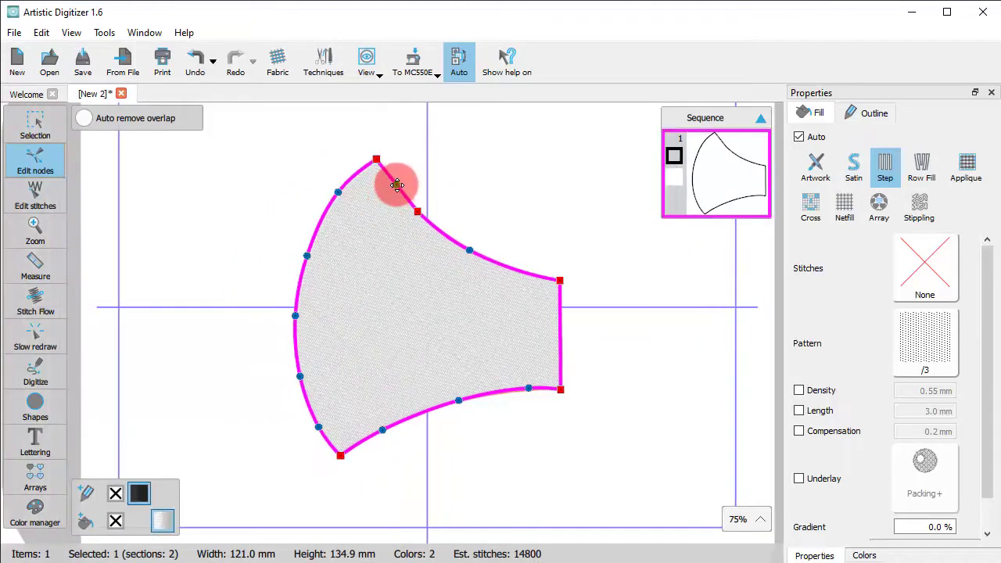
drag(392, 188, 415, 214)
- Delete the intermediate nodes on the mask's lower edge and bend the remaining segment to follow the template curve
click(495, 374)
drag(344, 347, 537, 439)
key(Delete)
drag(409, 429, 427, 409)
- Delete the intermediate nodes on the mask's outer curved edge, reshape that segment into a smooth arc, and return to object selection
drag(247, 177, 346, 443)
key(Delete)
drag(290, 297, 294, 345)
click(59, 141)
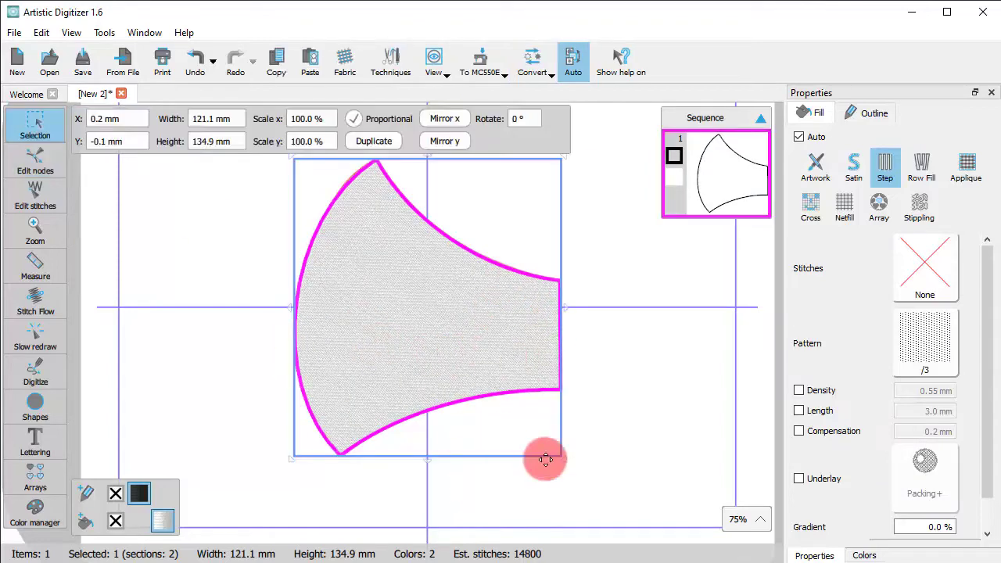
click(561, 478)
click(477, 278)
click(635, 395)
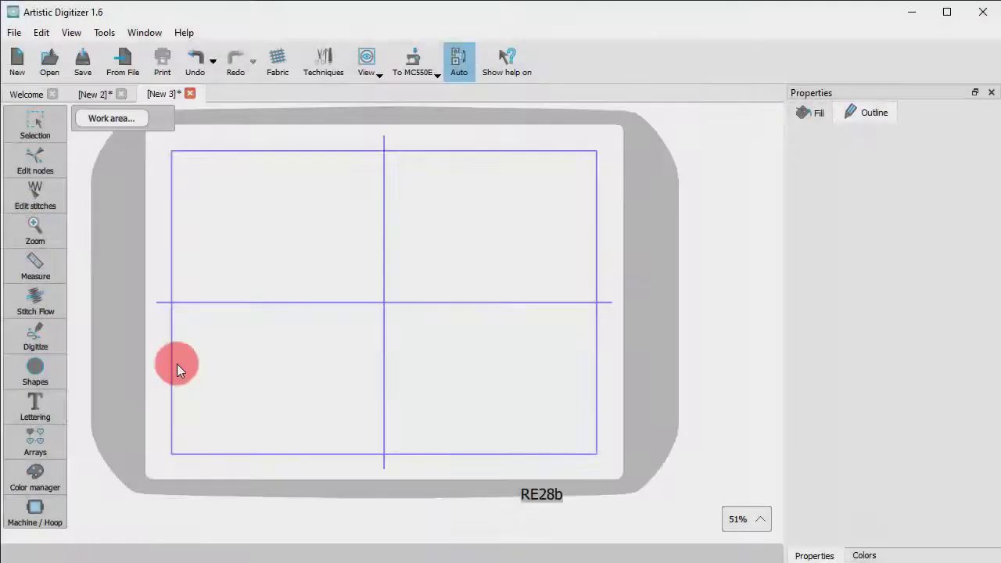
- Add a horizontal guideline to the new design and set its Y position to -25 mm
drag(177, 364, 436, 365)
click(94, 145)
key(ctrl+a)
text(-25)
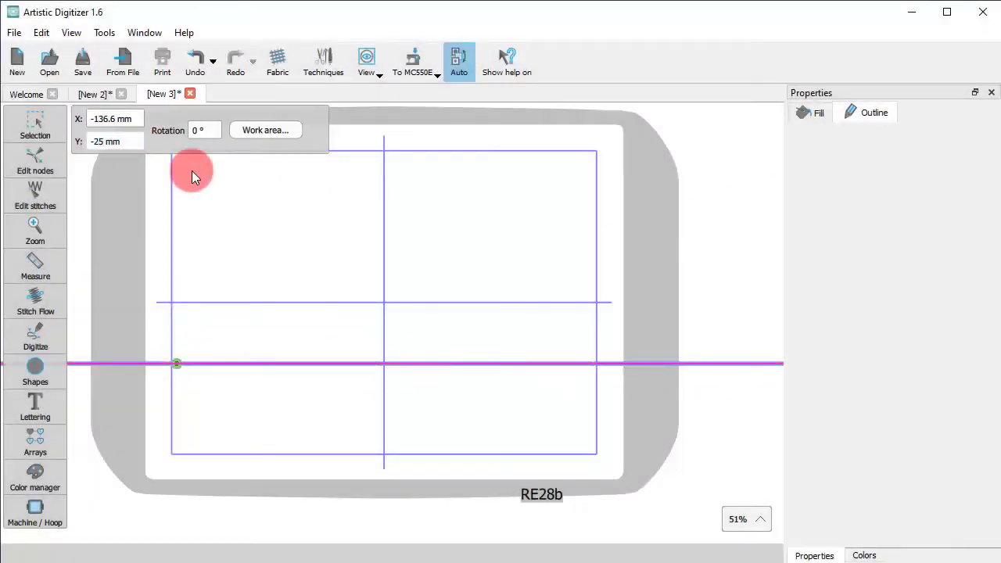
key(Return)
- Add a second horizontal guideline above the hoop's centre and set its Y position to 25 mm
drag(91, 255, 451, 257)
click(110, 142)
key(ctrl+a)
text(25)
key(Return)
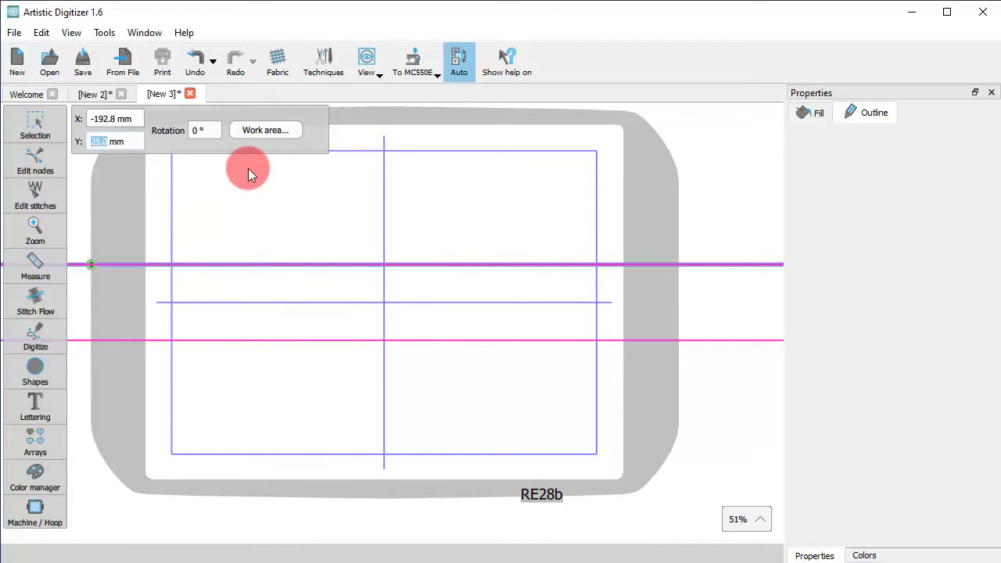
- Add a third horizontal guideline near the hoop's upper edge and set its Y position to 80 mm
drag(98, 202, 458, 216)
click(124, 138)
key(ctrl+a)
text(80)
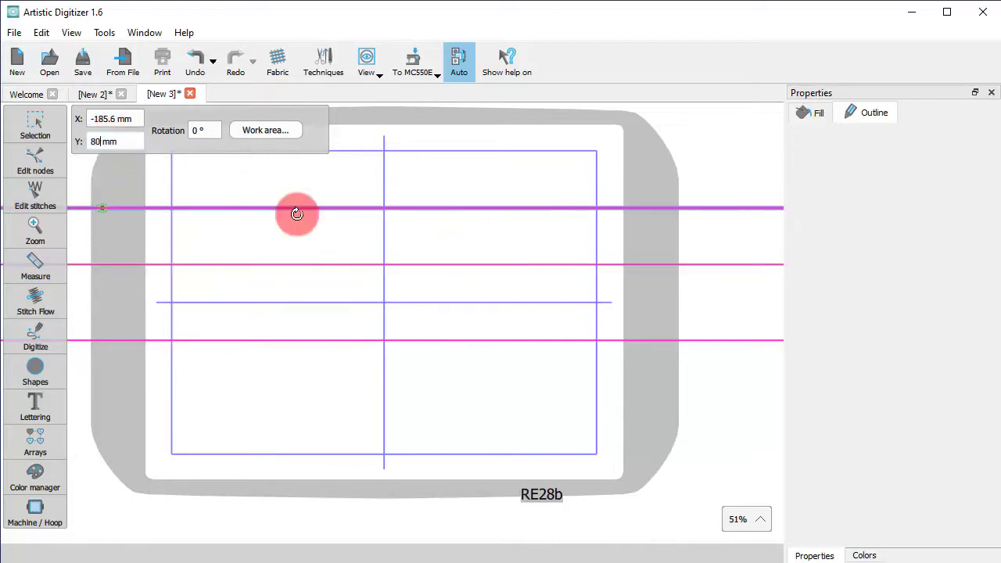
key(Return)
- Add a fourth horizontal guideline in the lower part of the hoop and set its Y position to -55 mm
drag(110, 399, 583, 397)
click(98, 141)
key(ctrl+a)
text(-55)
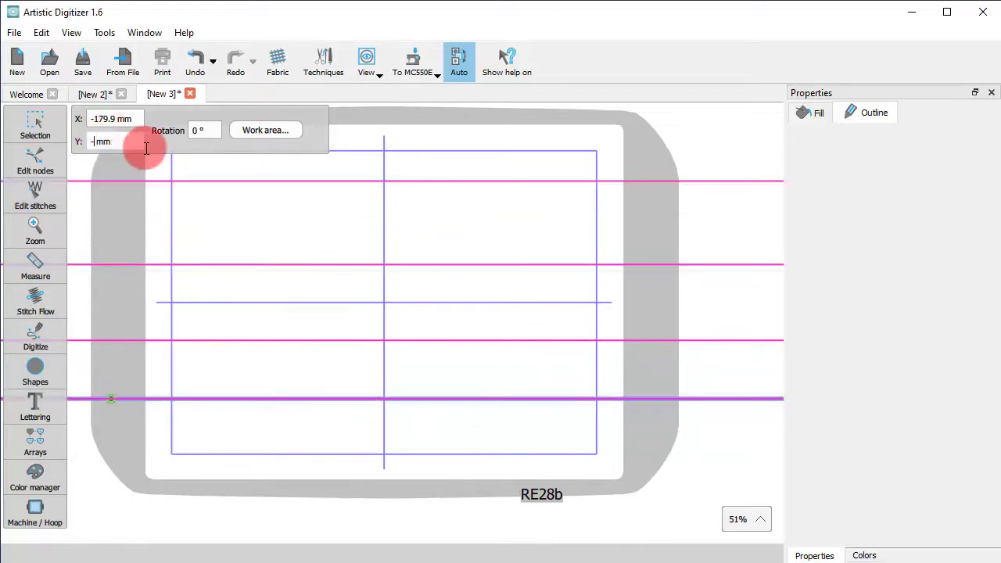
key(Return)
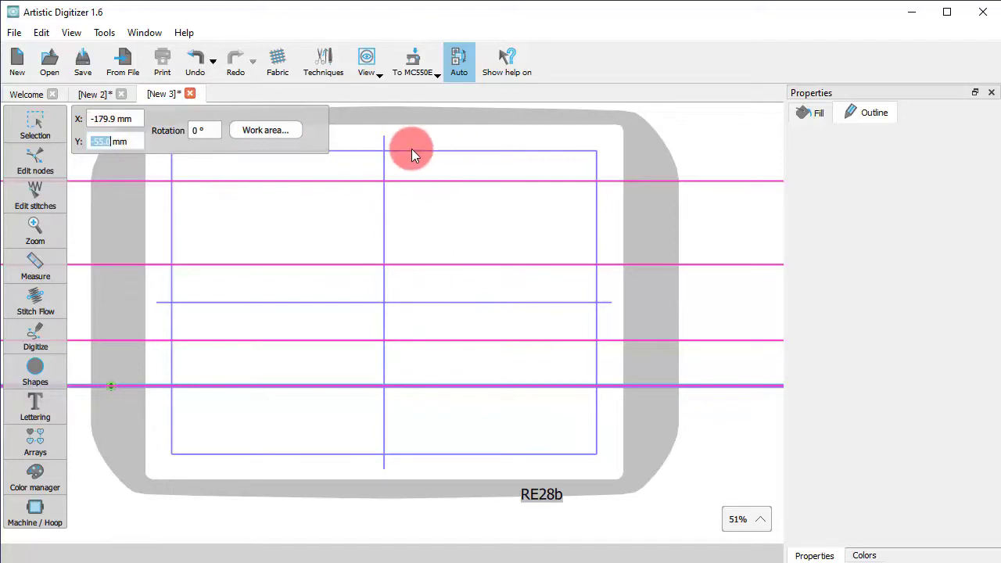
- Add a vertical guideline just right of the hoop's centre and set its X position to 25 mm
drag(423, 124, 423, 360)
click(111, 119)
key(ctrl+a)
text(2)
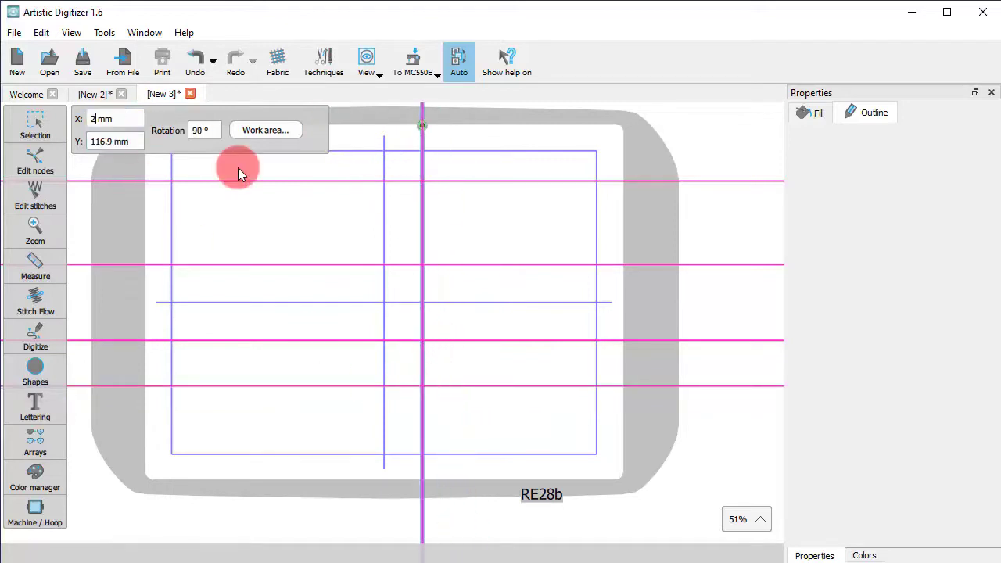
text(5)
- Add a second vertical guideline beside the first and set its X position to 37 mm
drag(423, 191, 443, 215)
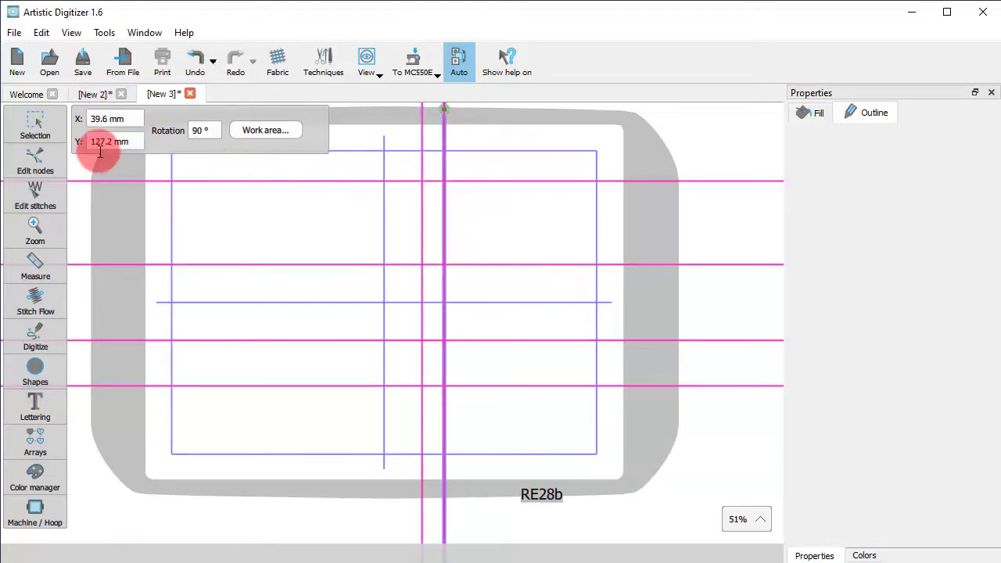
key(ctrl+a)
text(37)
key(Return)
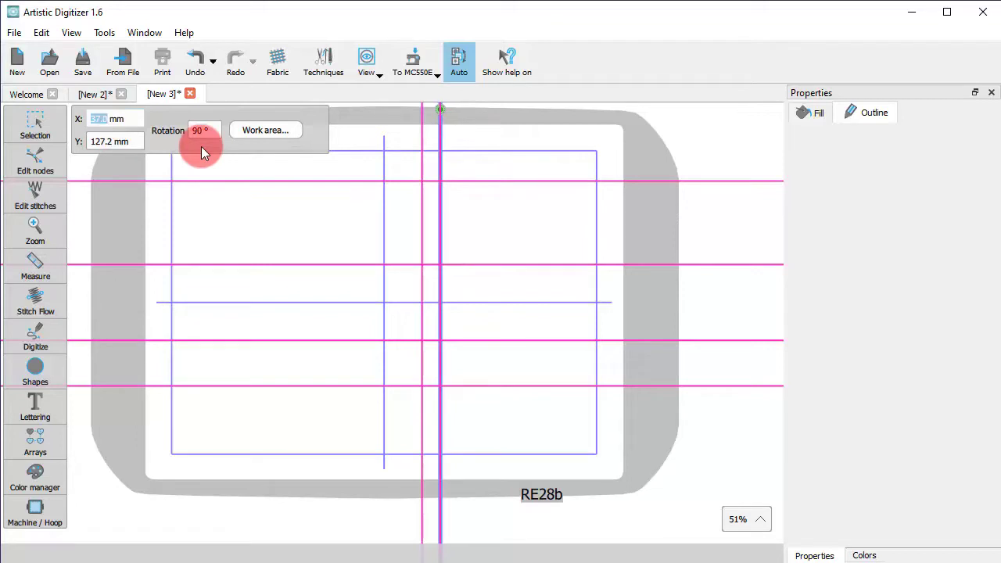
- Add a third vertical guideline near the hoop's right edge and set its X position to 120 mm
drag(440, 306, 545, 306)
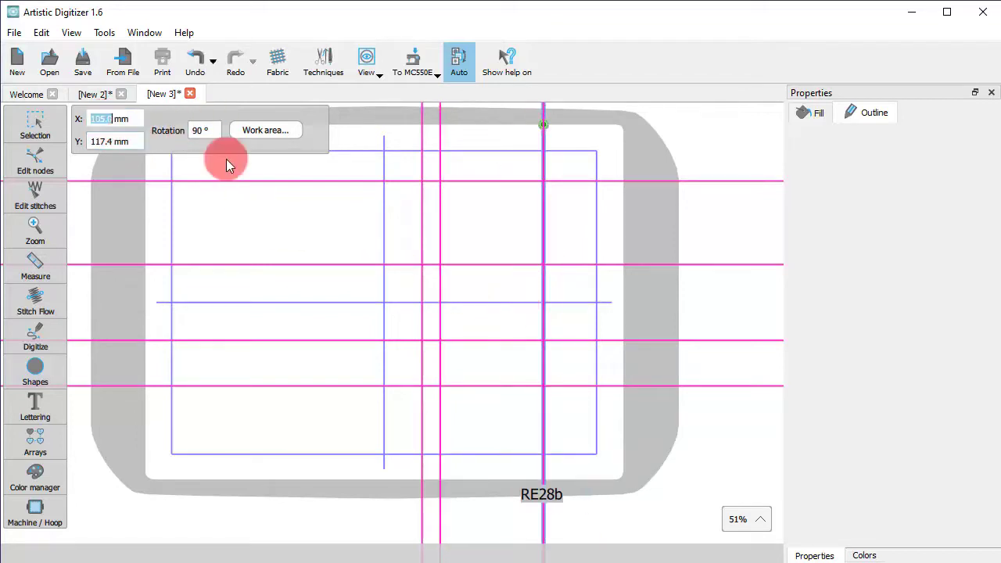
text(120)
key(Return)
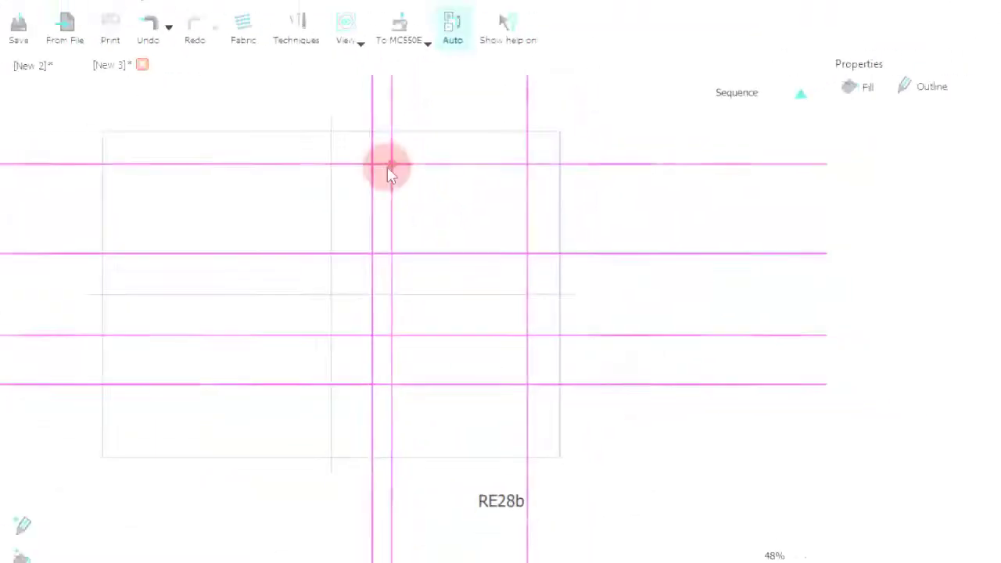
- Digitize a closed mask shape through the guideline intersections, starting at X 37, Y 80 mm, with a curve node at the hoop's centre, and return to selection
click(406, 180)
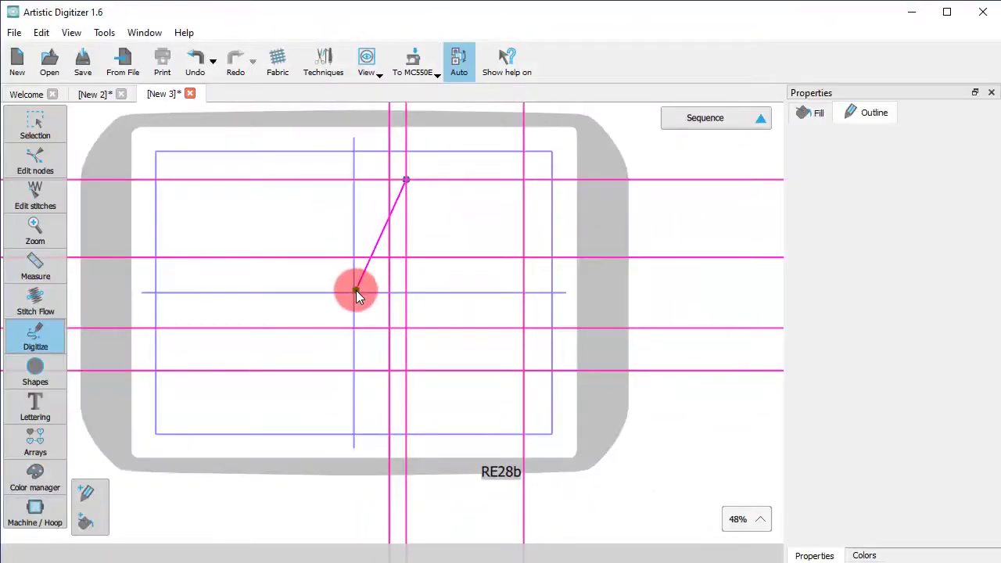
right_click(353, 293)
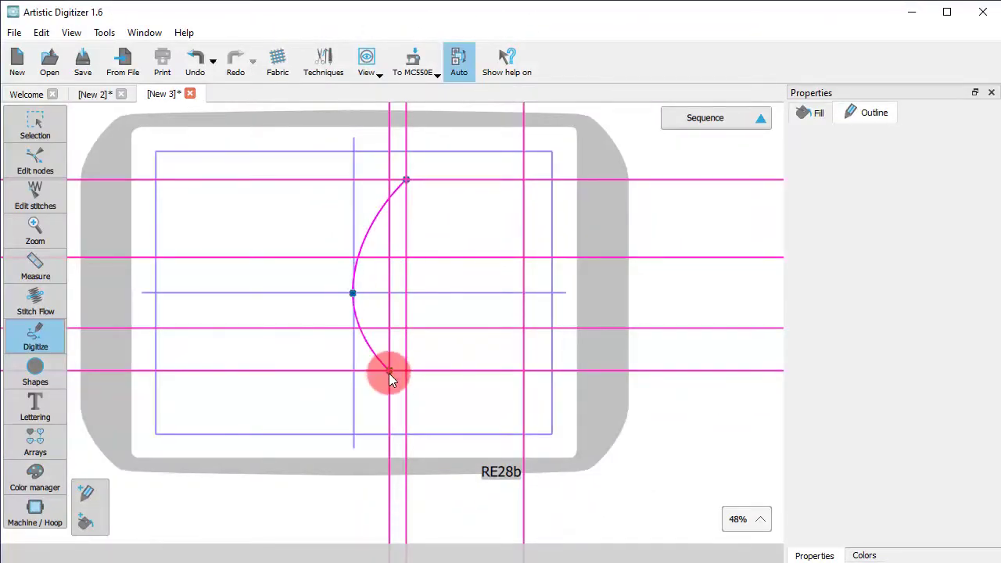
click(389, 371)
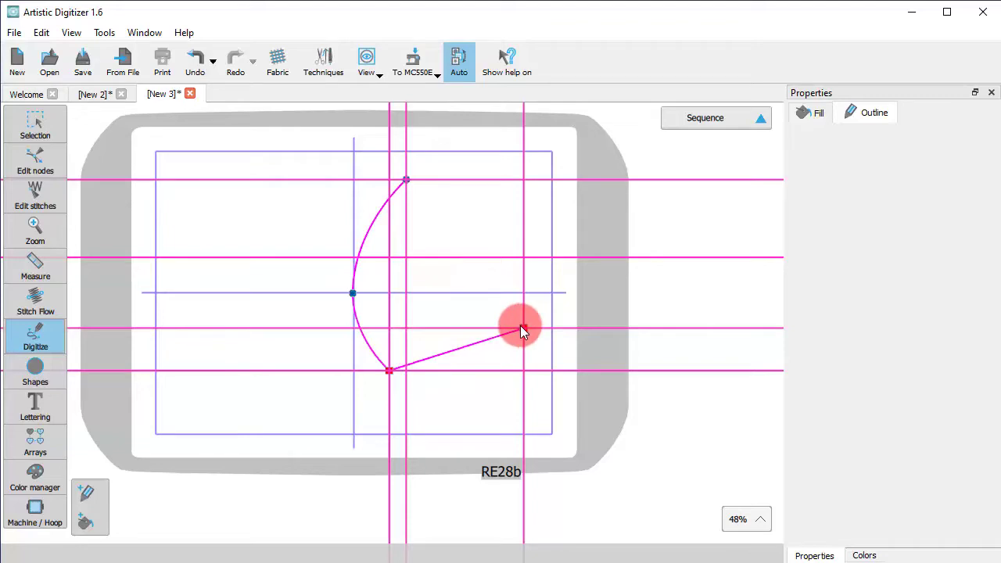
click(524, 327)
click(524, 258)
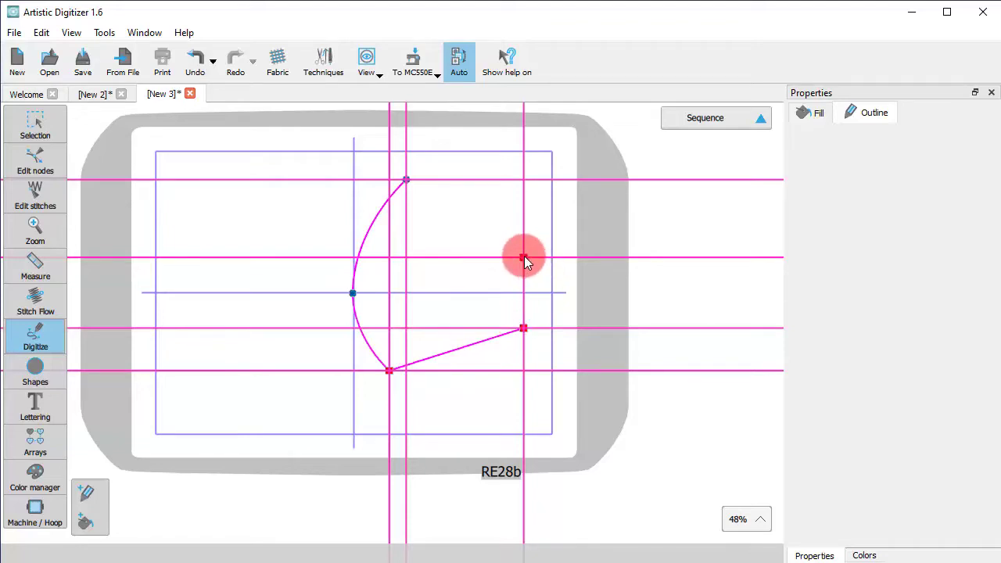
click(406, 185)
click(35, 123)
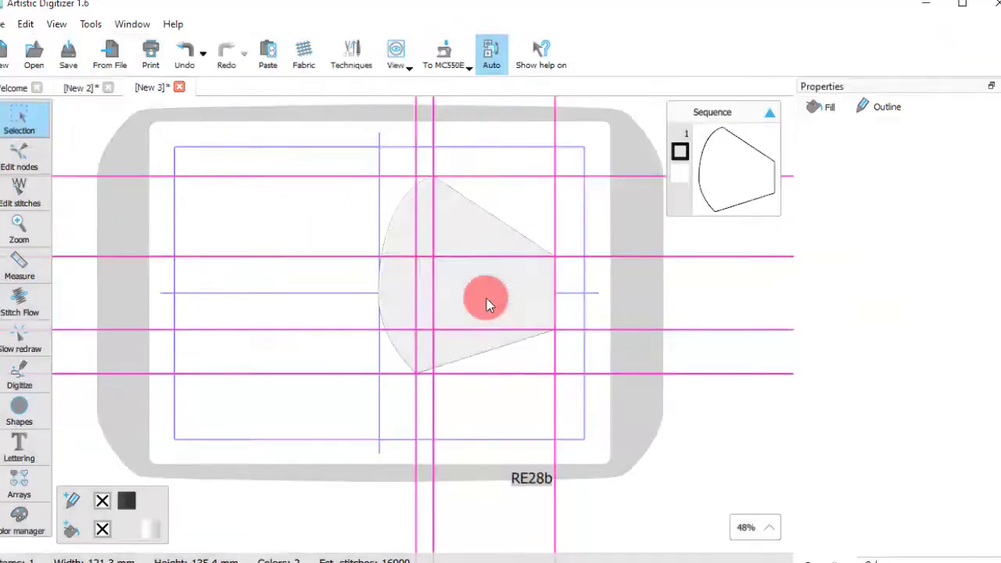
- Bend the upper and lower slanted edges of the mask shape inward into smooth curves by editing its segments
click(486, 303)
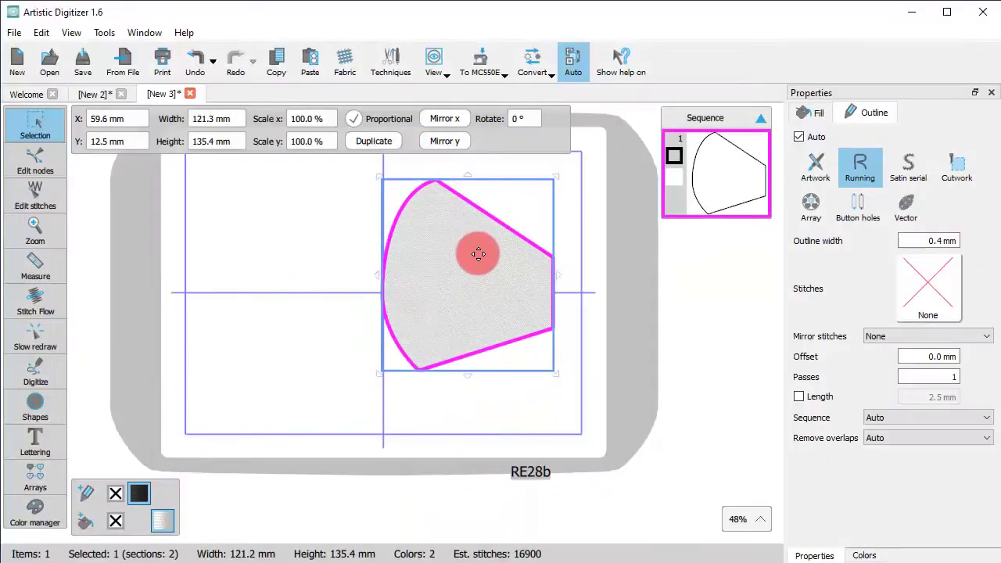
click(35, 162)
drag(468, 216, 454, 231)
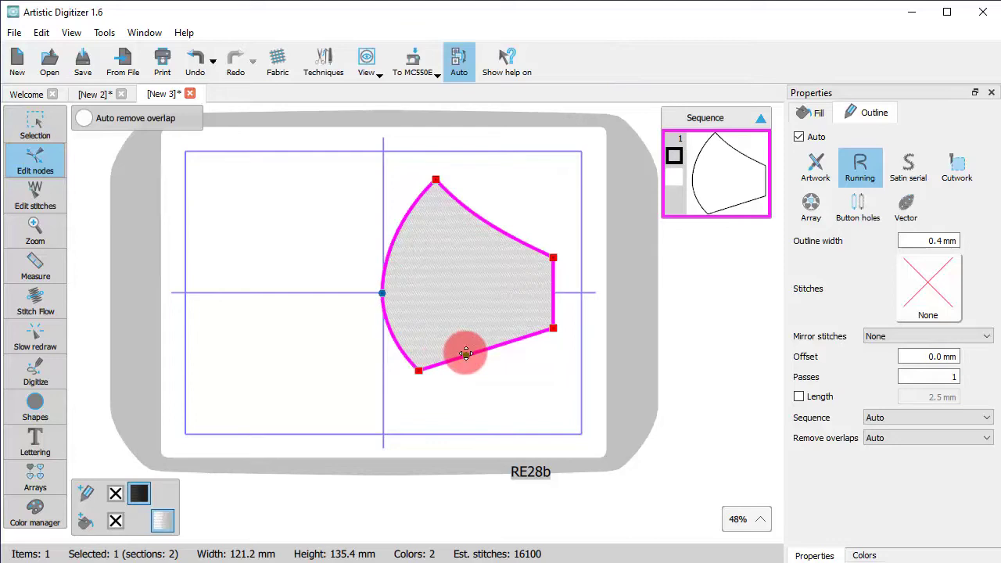
mouse_move(466, 353)
mouse_down()
mouse_move(454, 339)
mouse_move(469, 337)
mouse_up()
click(487, 399)
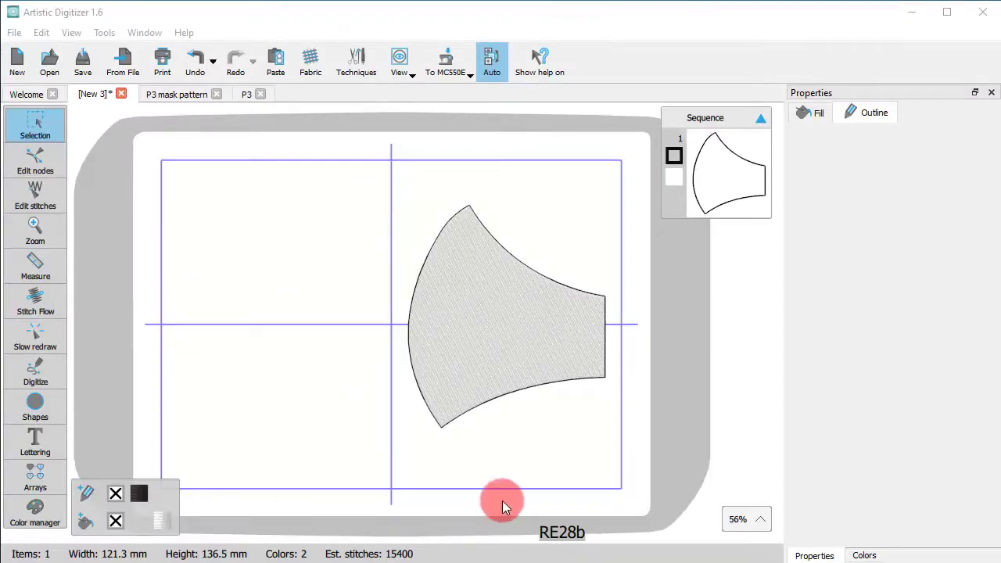
- Remove the fill from the mask shape, keeping only its outline
click(534, 352)
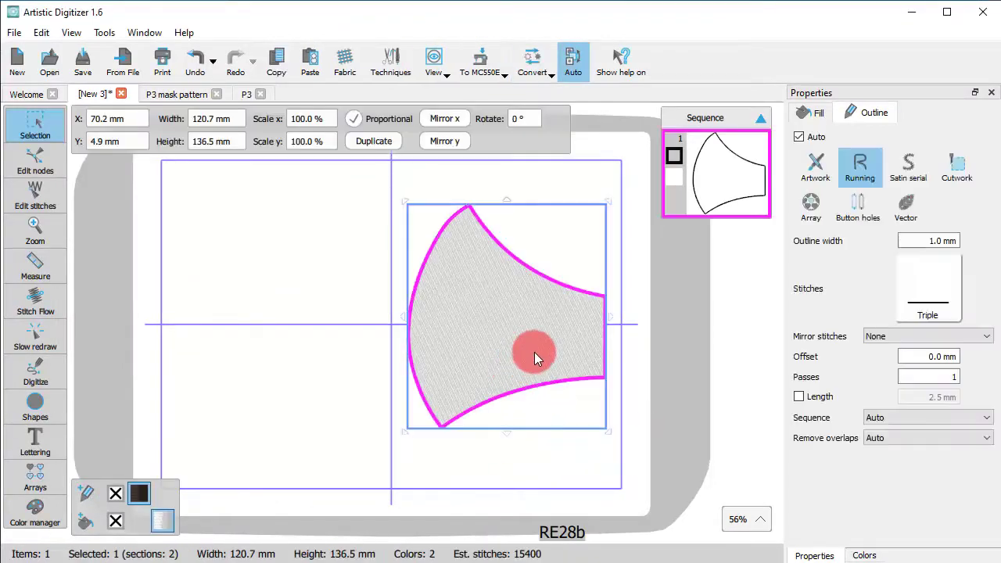
click(116, 520)
click(582, 464)
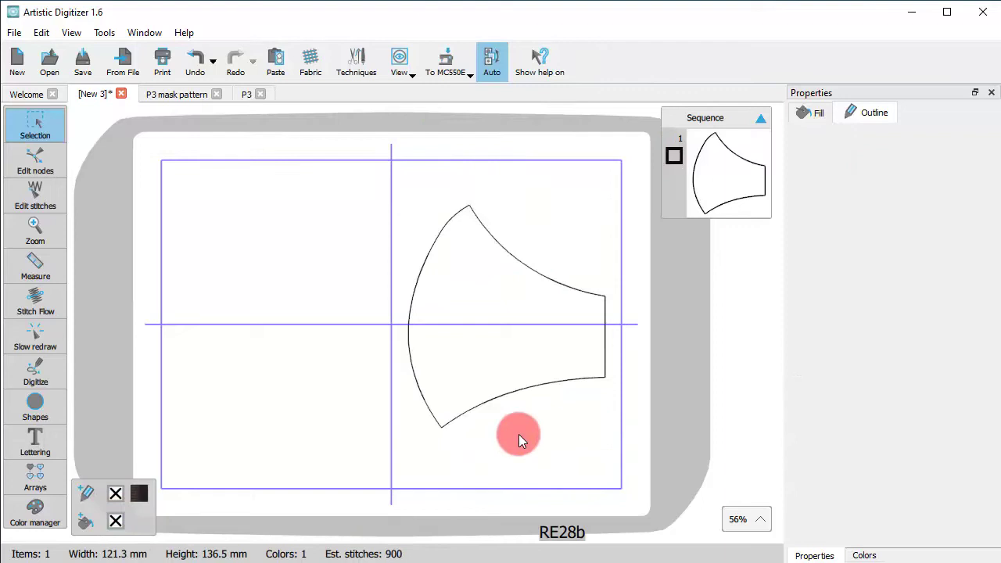
- Change the mask outline's colour to bright red by raising its brightness to the maximum
click(511, 394)
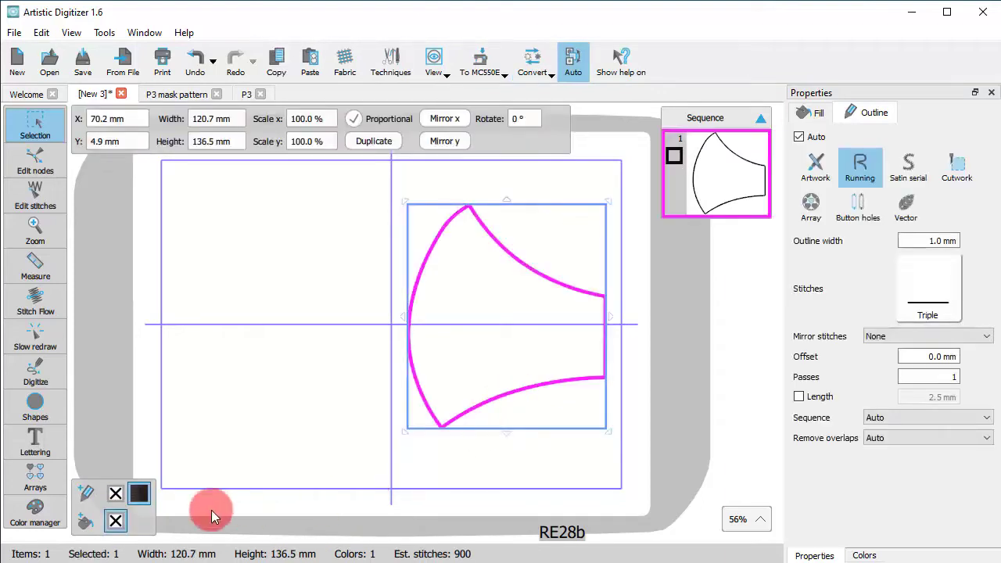
click(139, 493)
click(165, 453)
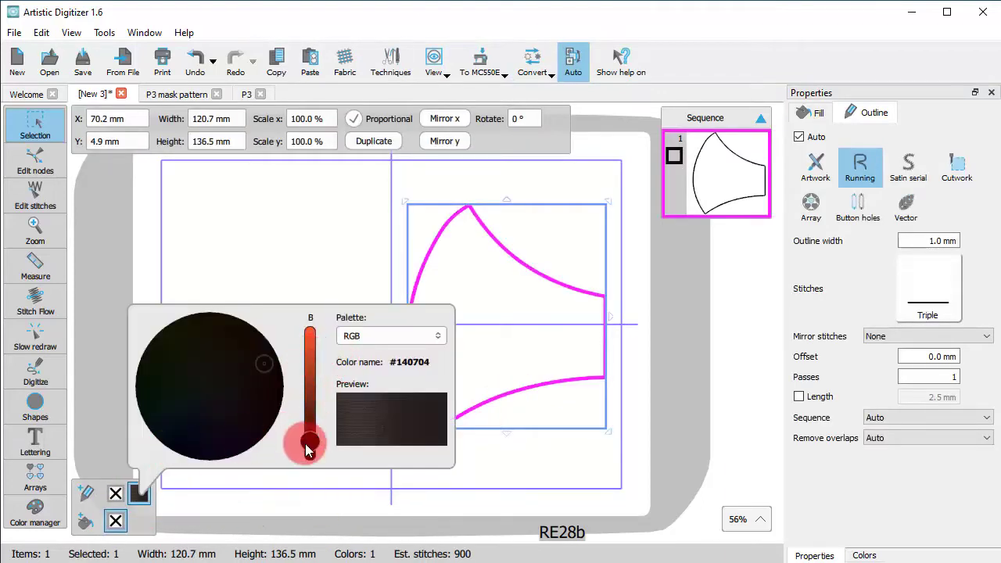
drag(306, 441, 319, 313)
click(491, 459)
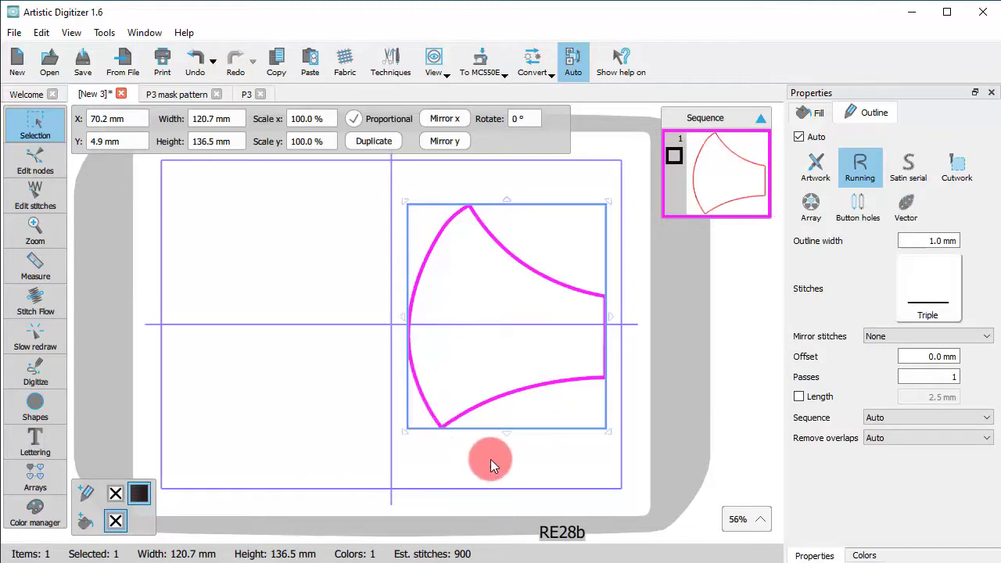
click(549, 482)
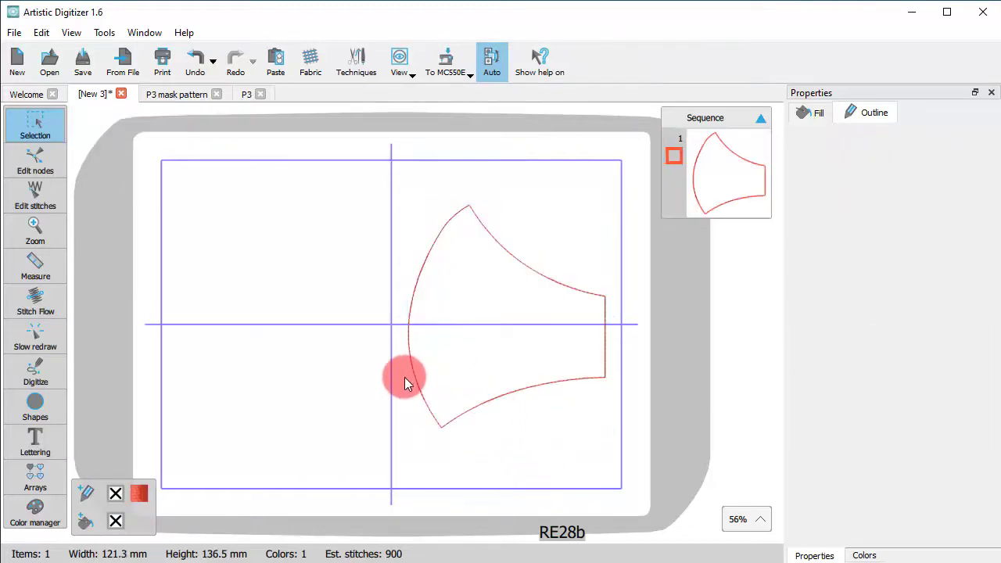
- Create an autoborder to the outside of the mask outline with a 9.0 mm distance, one repeat and Running type
click(505, 393)
right_click(435, 231)
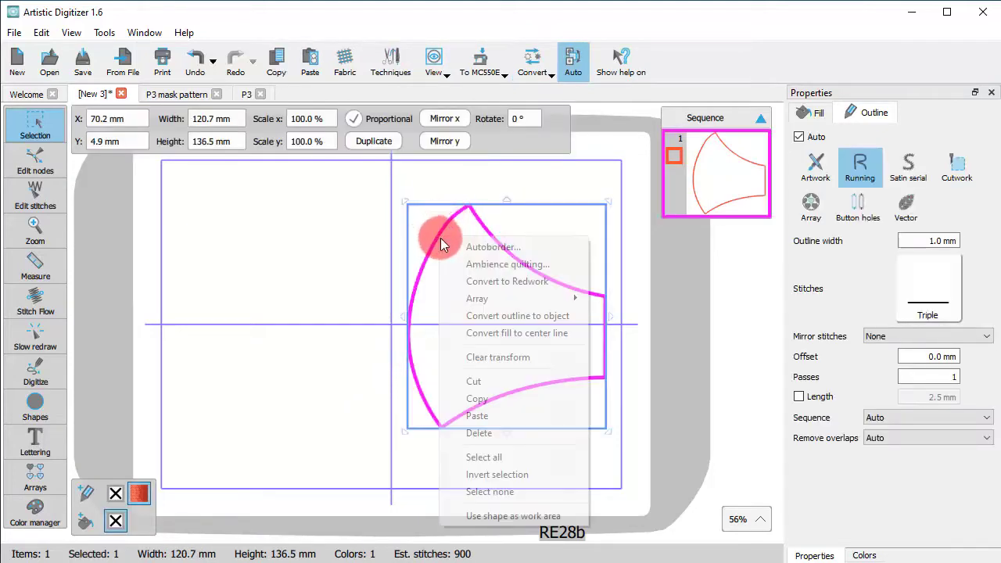
click(524, 400)
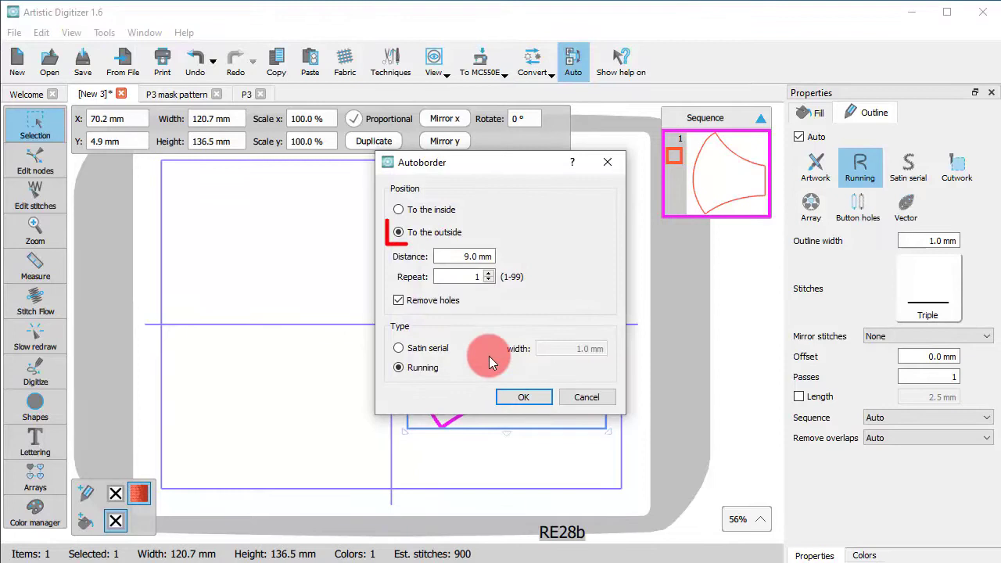
double_click(449, 256)
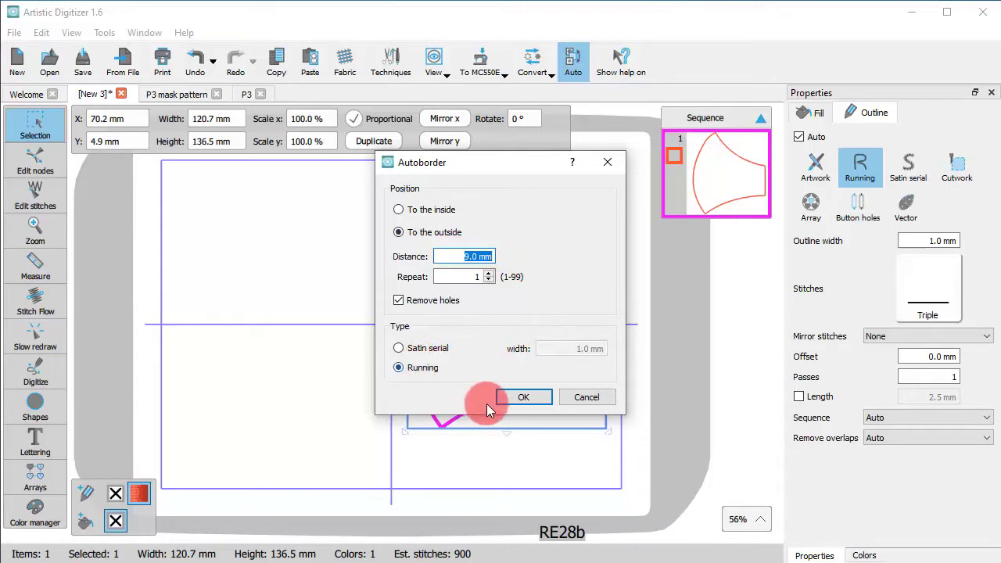
click(516, 397)
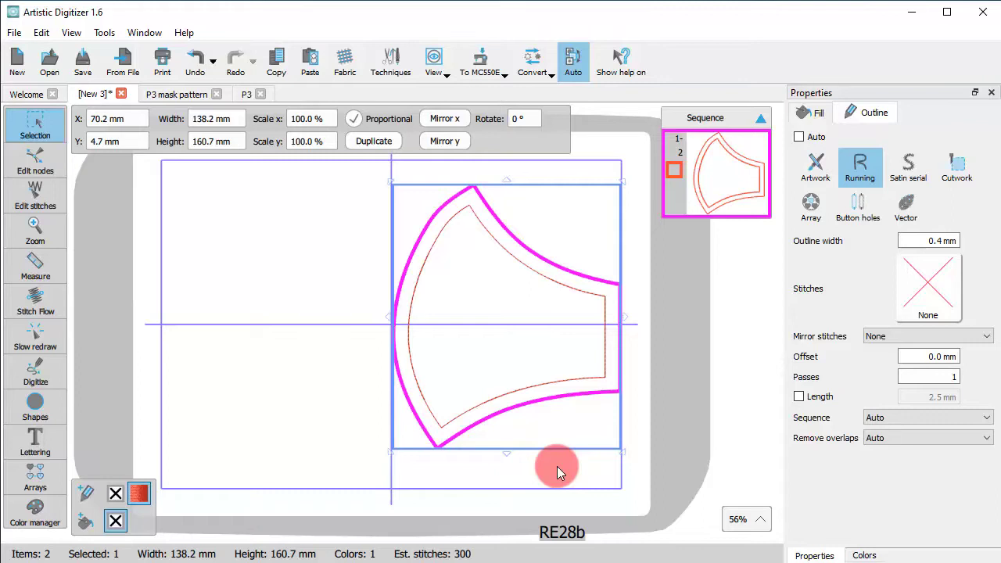
- Select both the inner and outer mask outlines, duplicate them and mirror the copy horizontally
click(552, 382)
click(555, 390)
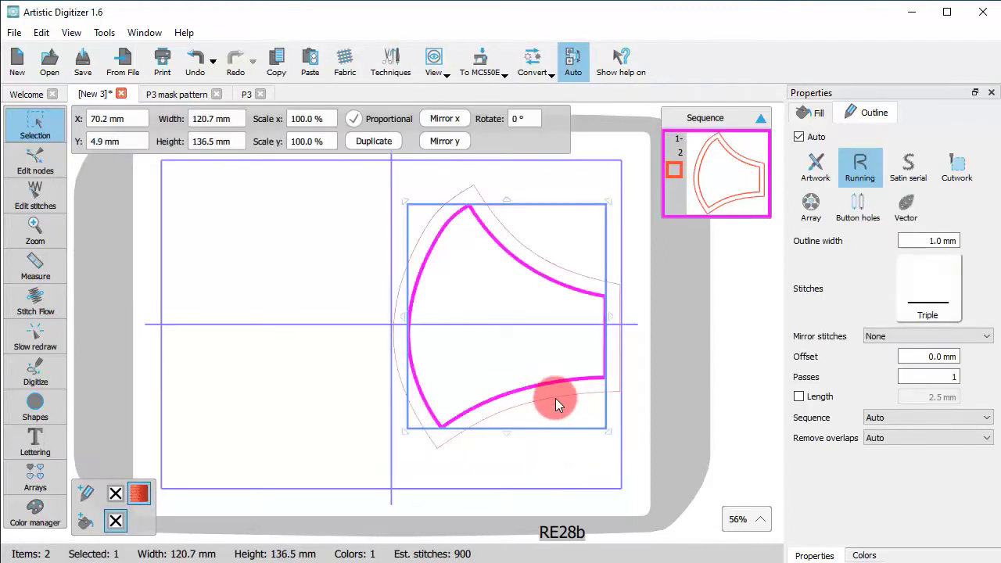
shift+click(556, 398)
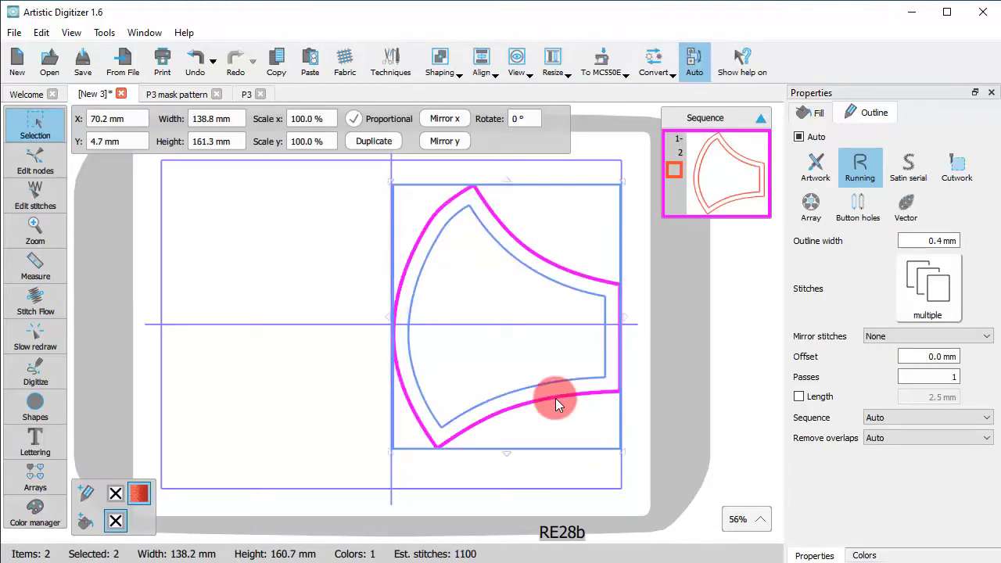
click(374, 142)
click(445, 118)
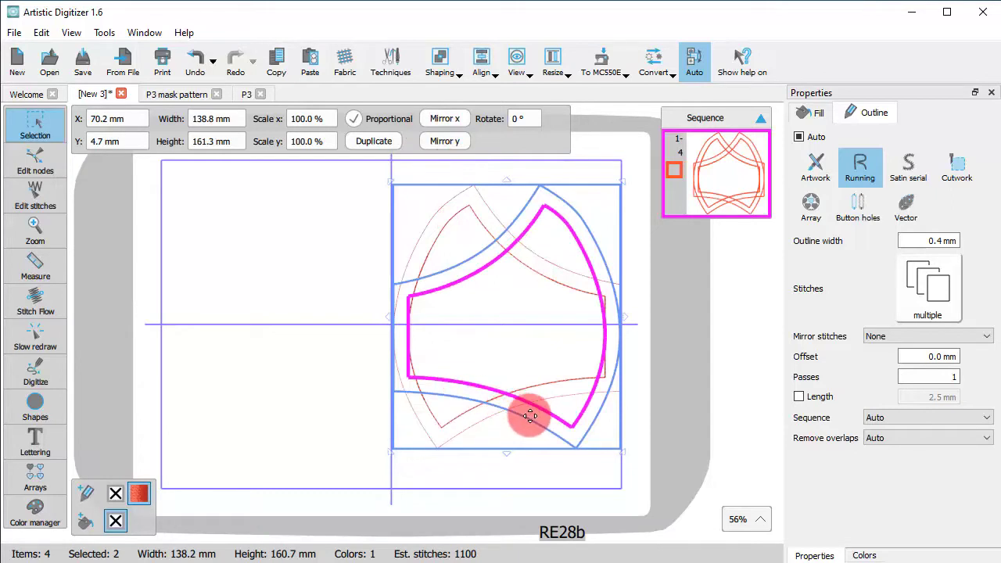
- Move the mirrored pair of outlines into the left half of the hoop, beside the original
drag(531, 417, 304, 422)
scroll(363, 339, up, 9)
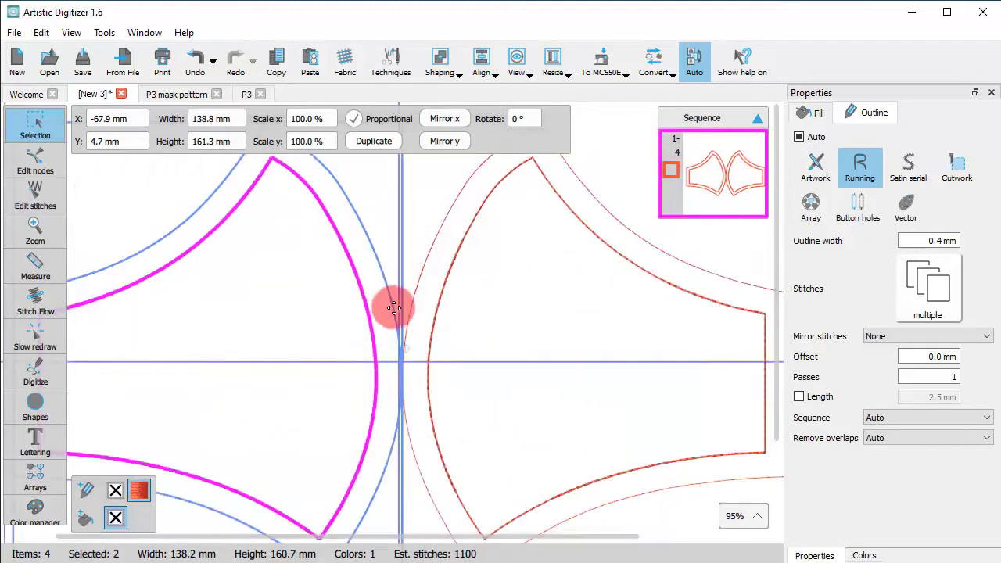
scroll(465, 420, down, 4)
scroll(420, 336, down, 4)
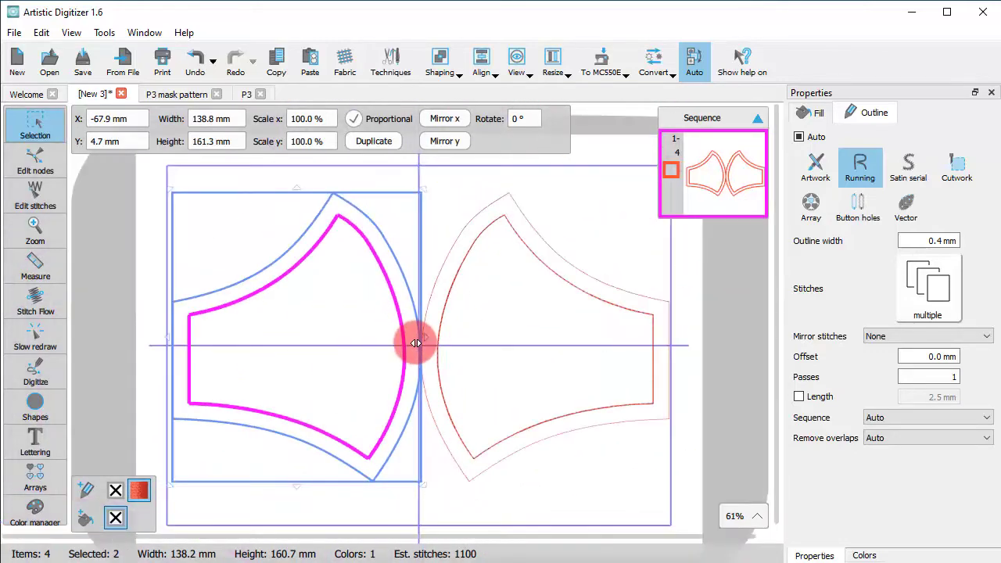
- Nudge the mirrored outlines left to X -70.3 mm to leave a small gap beside the original, and deselect them
key(Left)
key(Left)
key(Left)
key(Left)
key(Left)
key(Left)
key(Left)
key(Left)
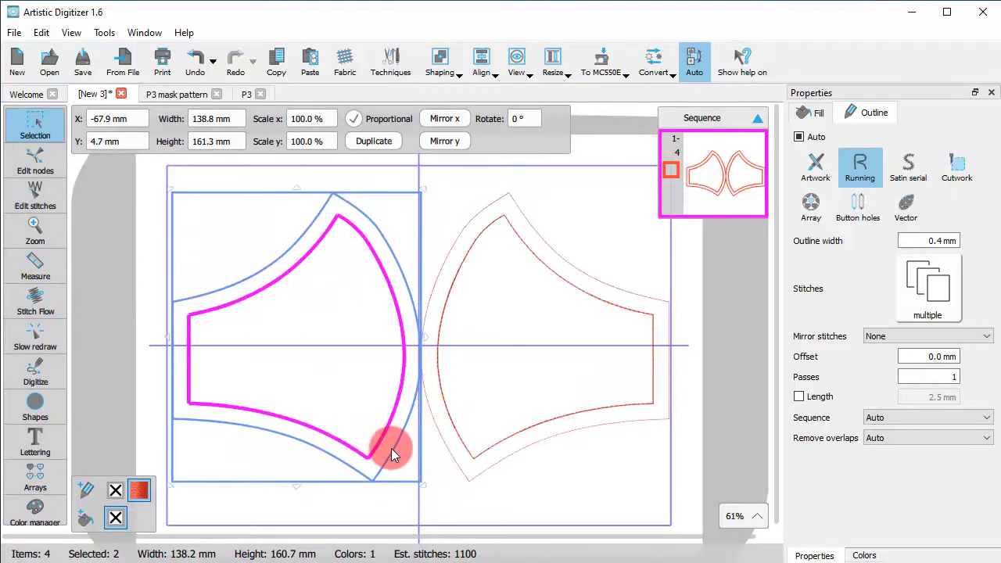
key(Left)
key(Left)
key(Left)
key(Left)
key(Left)
key(Left)
key(Left)
key(Left)
key(Left)
key(Left)
key(Left)
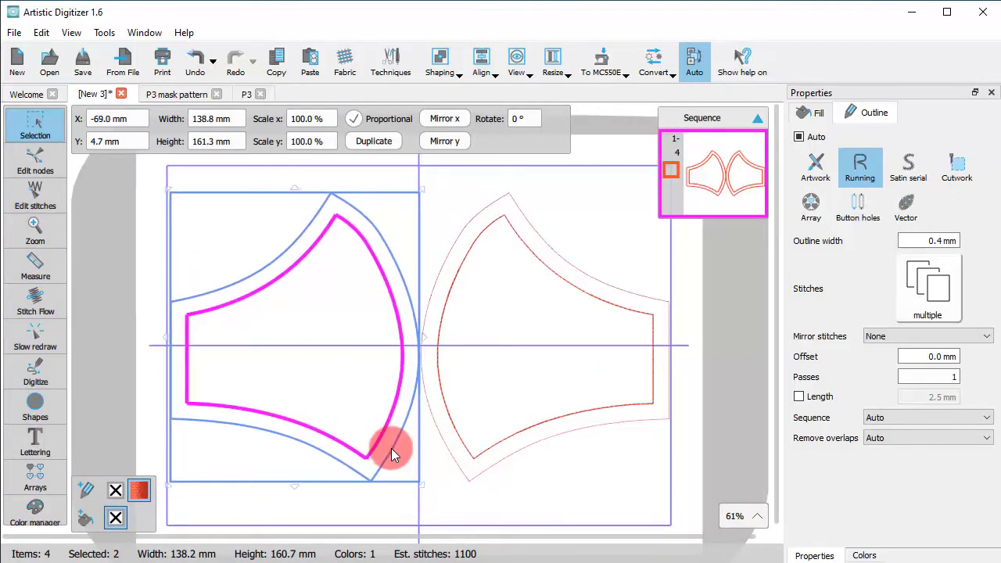
key(Left)
key(Left)
key(Left)
key(Left)
key(Left)
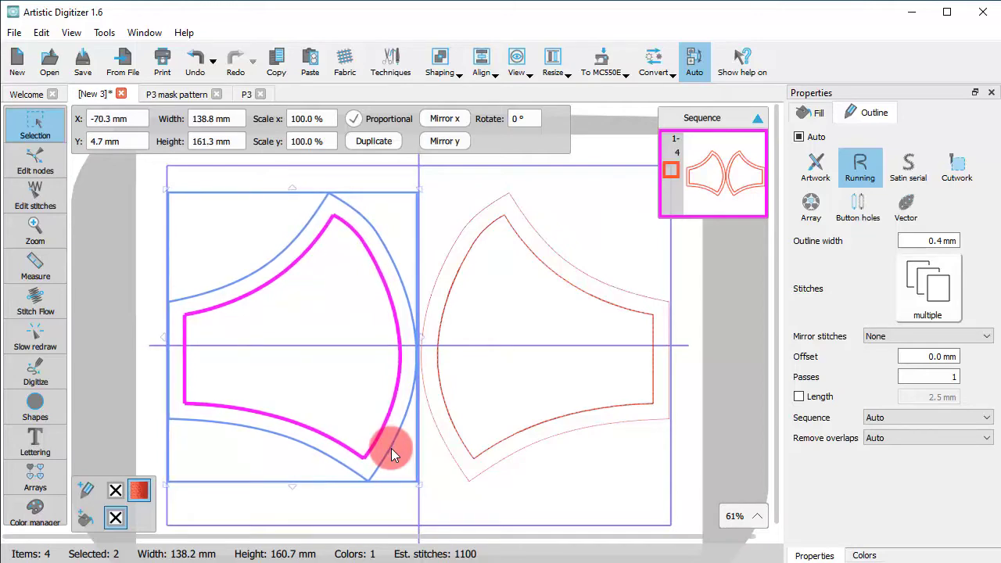
click(475, 462)
scroll(475, 463, up, 6)
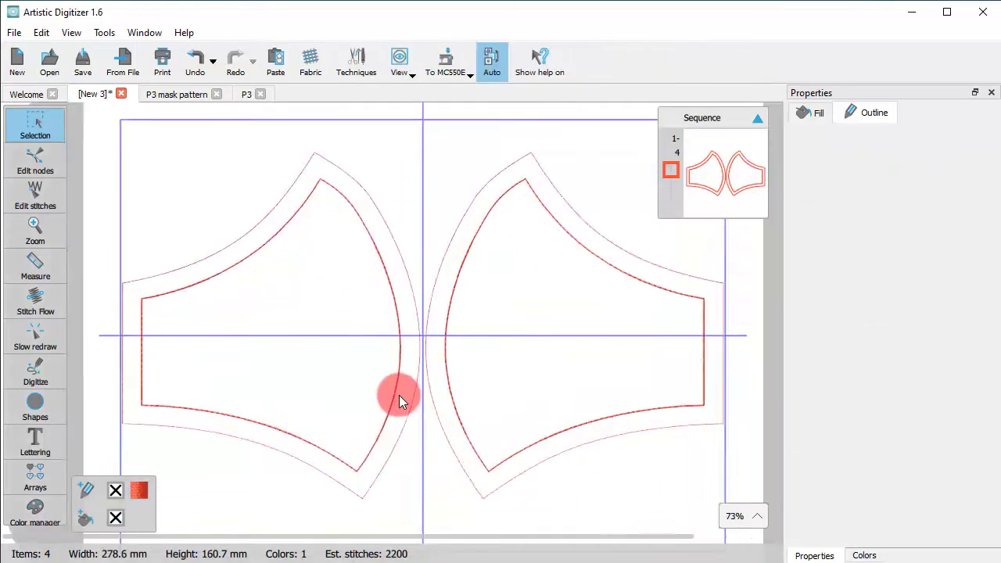
scroll(469, 338, down, 7)
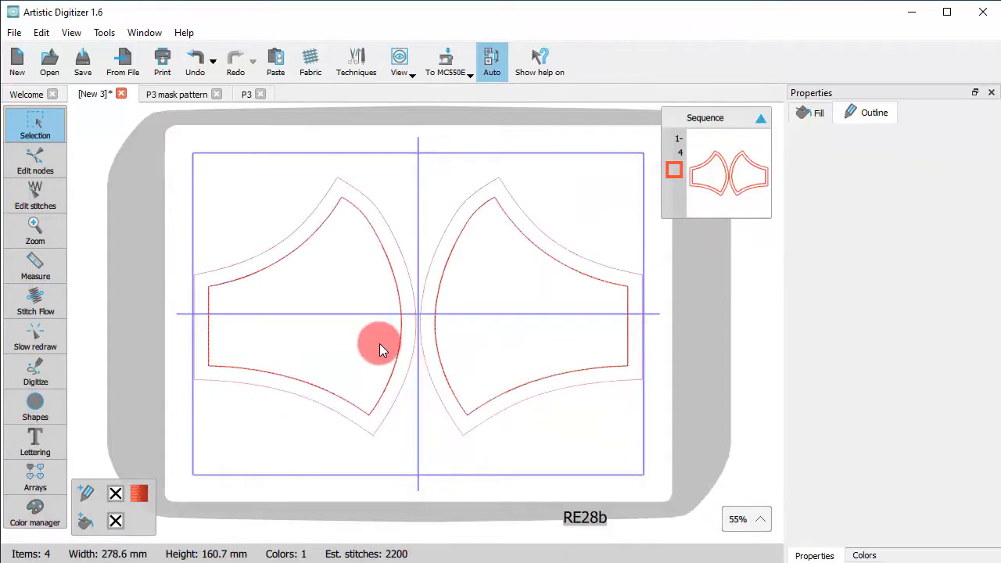
- Ungroup the mirrored left pair of mask outlines and deselect them
scroll(373, 358, up, 1)
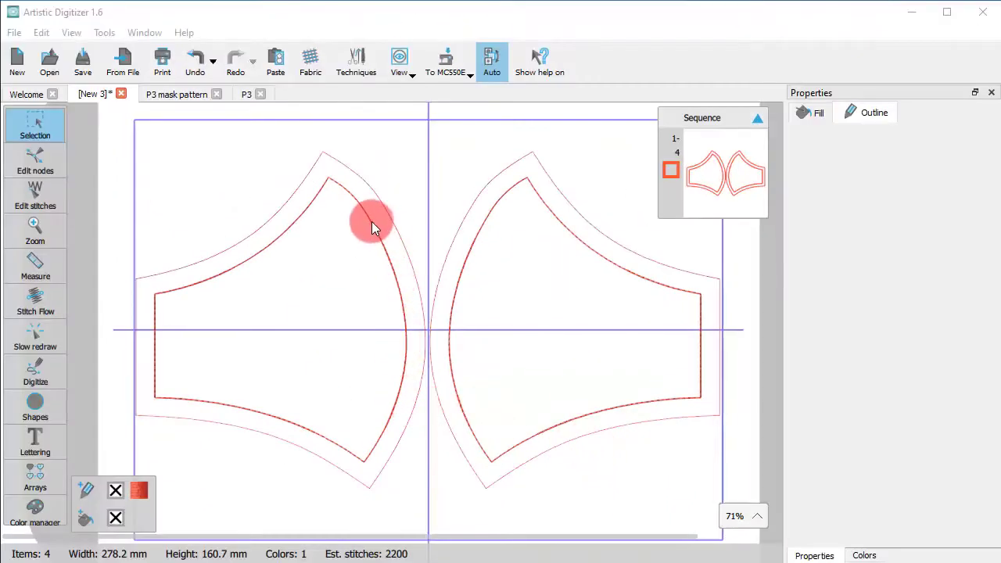
click(369, 220)
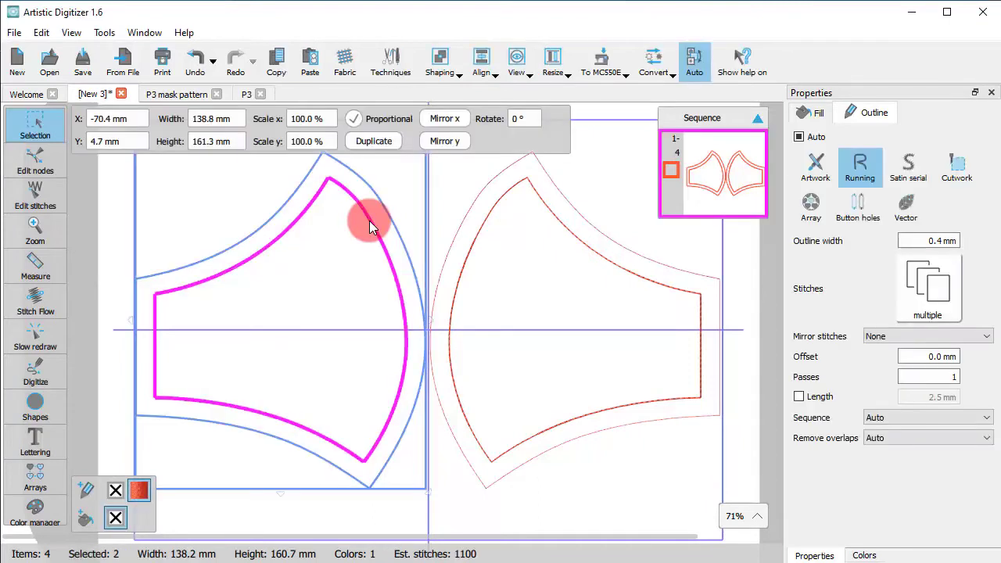
right_click(370, 221)
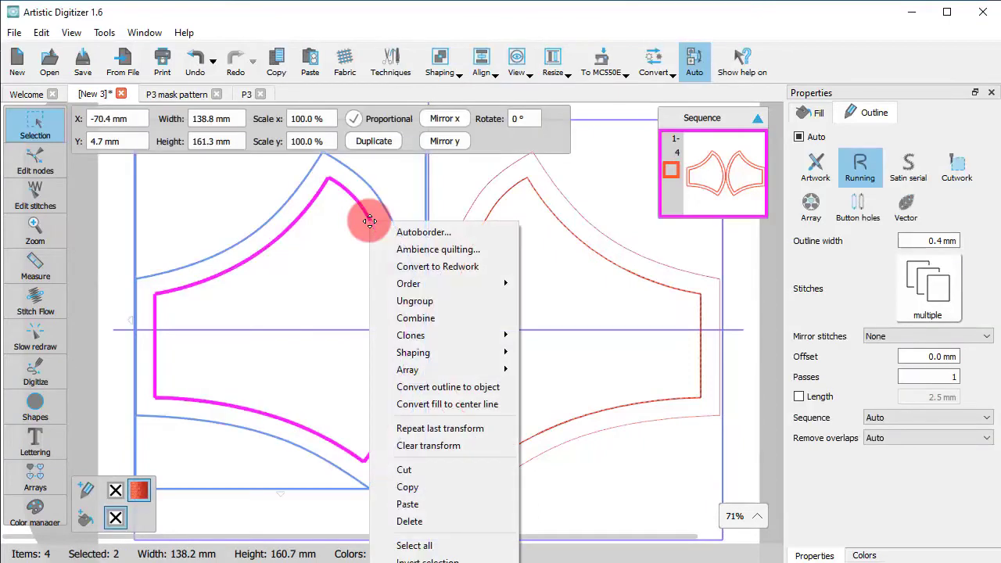
click(421, 301)
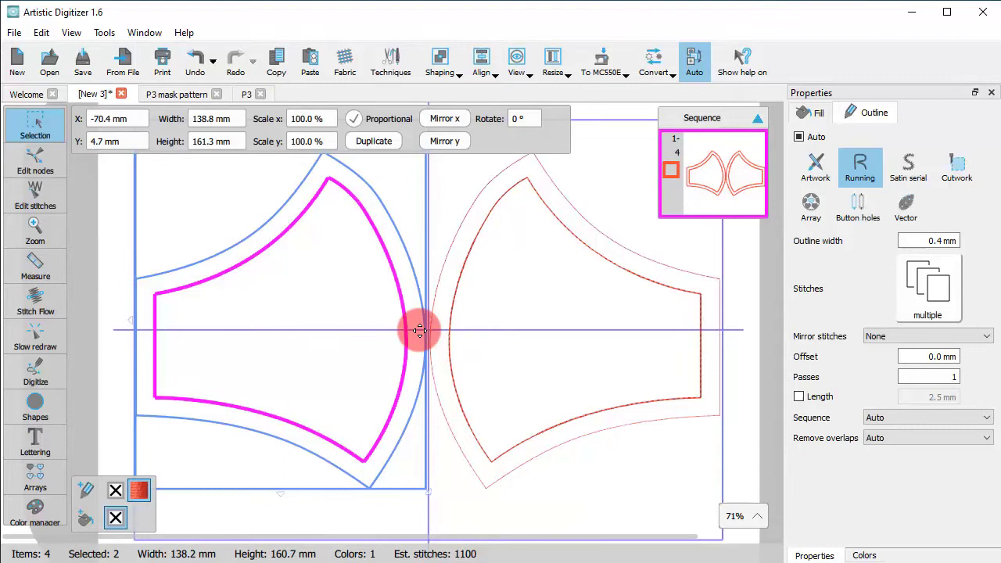
click(592, 479)
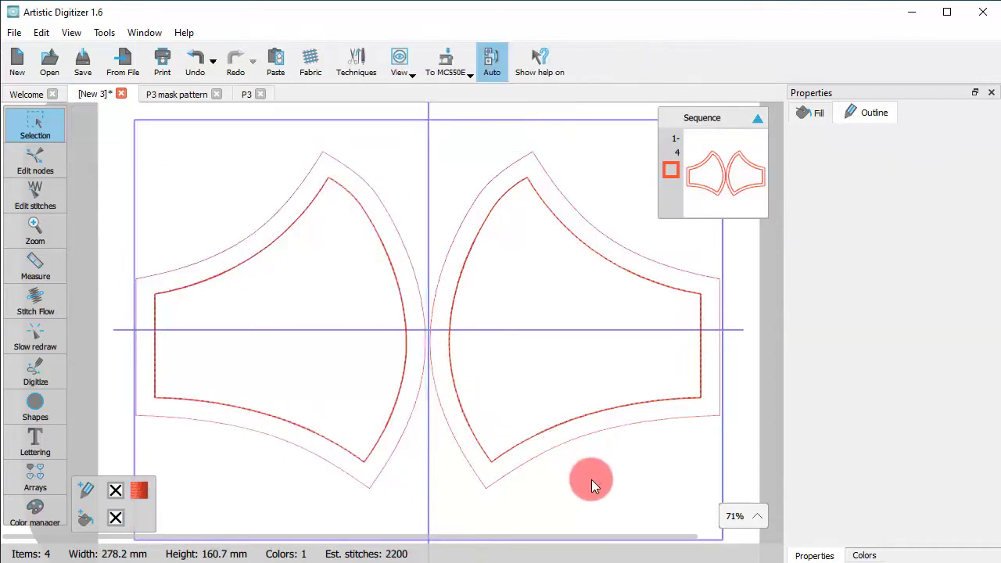
- Select the outer outlines of both mask pieces, set their running stitch length to 5.0 mm, and deselect them
click(377, 477)
shift+click(491, 485)
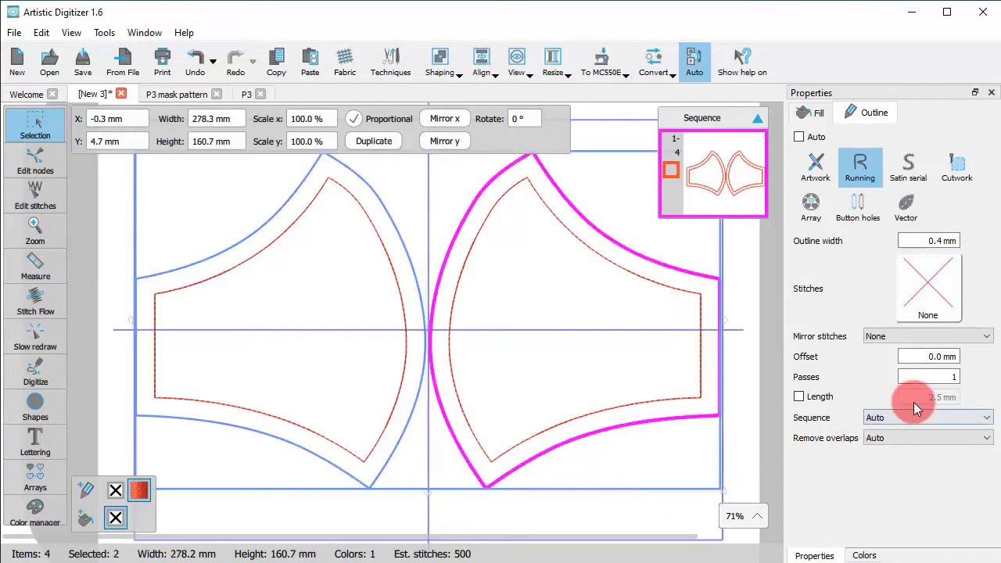
click(798, 397)
drag(940, 397, 1000, 403)
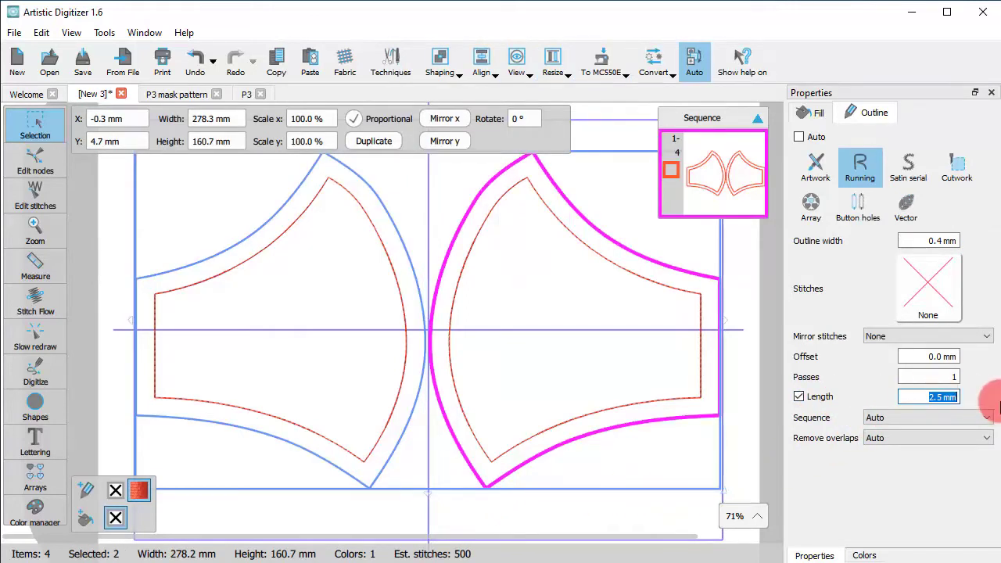
key(Return)
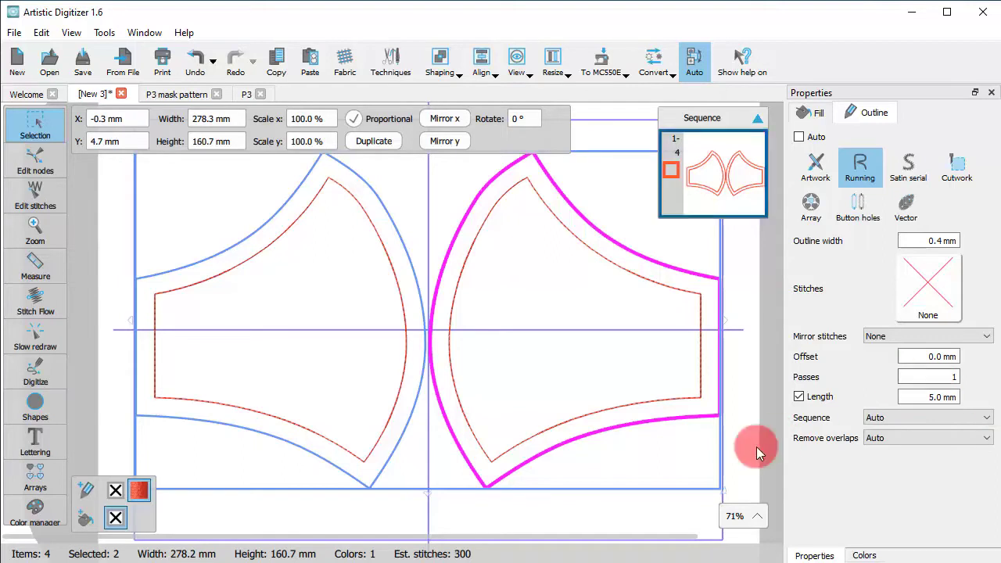
click(622, 489)
- Select the inner outlines of both mask pieces and change their outline type to Artwork
click(622, 405)
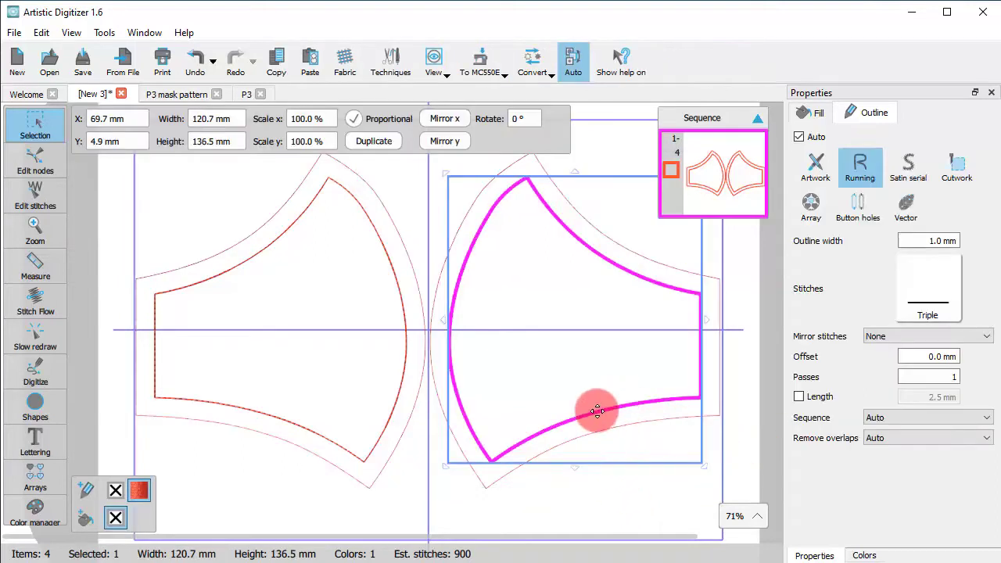
ctrl+click(380, 435)
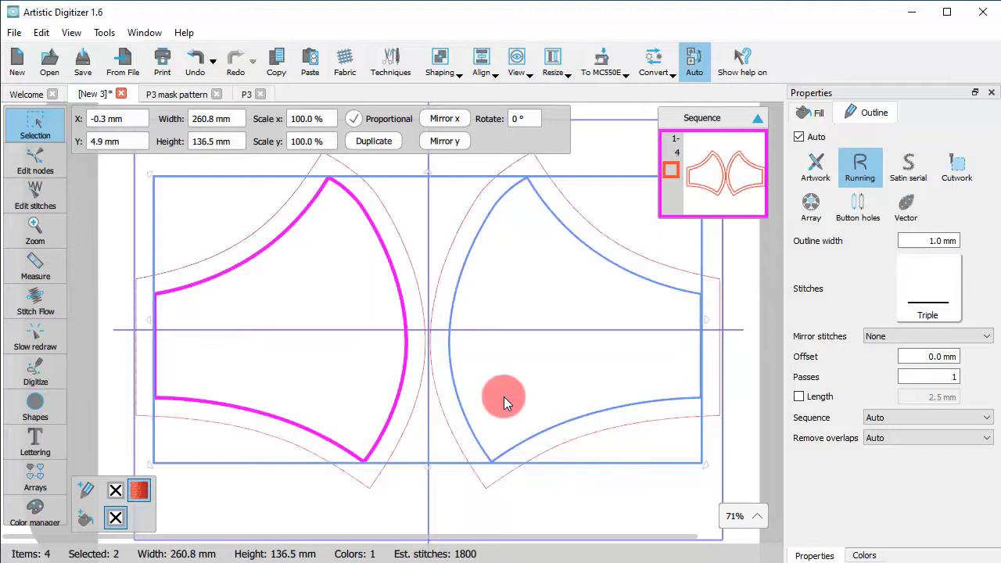
click(831, 174)
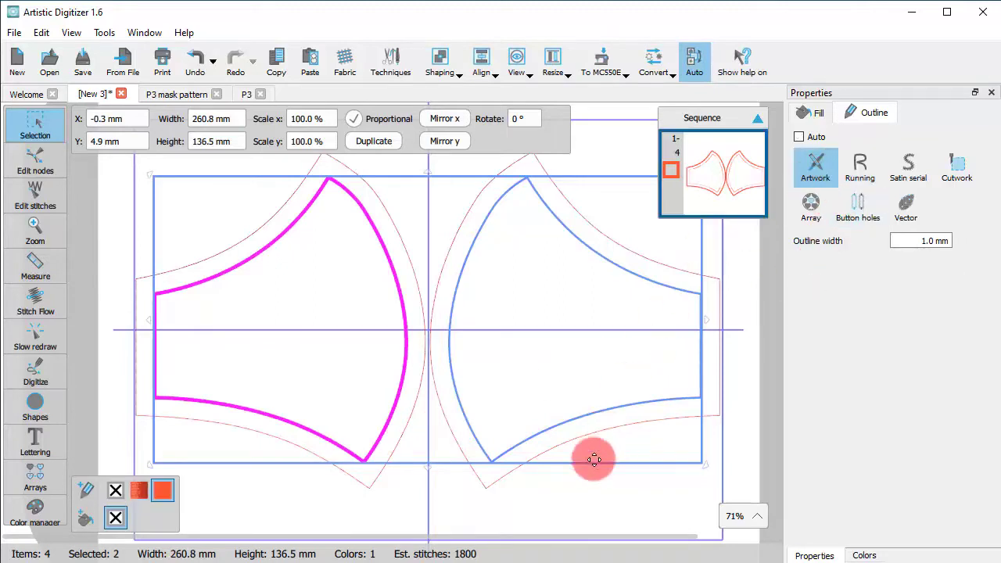
click(576, 508)
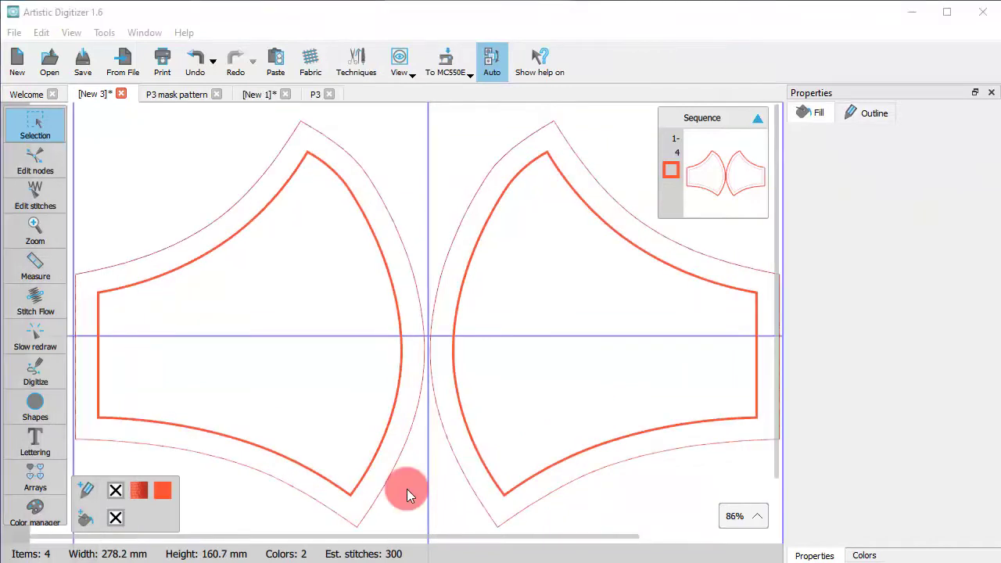
- Add two separate text objects, "Trick or" at the hoop centre and "Treat" just below it
click(35, 442)
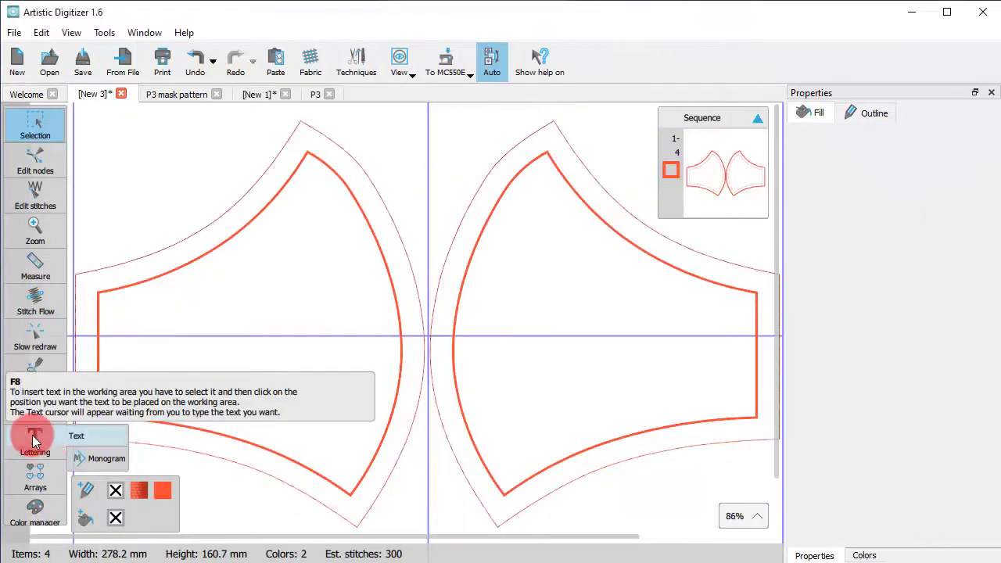
click(36, 438)
text(Trick or)
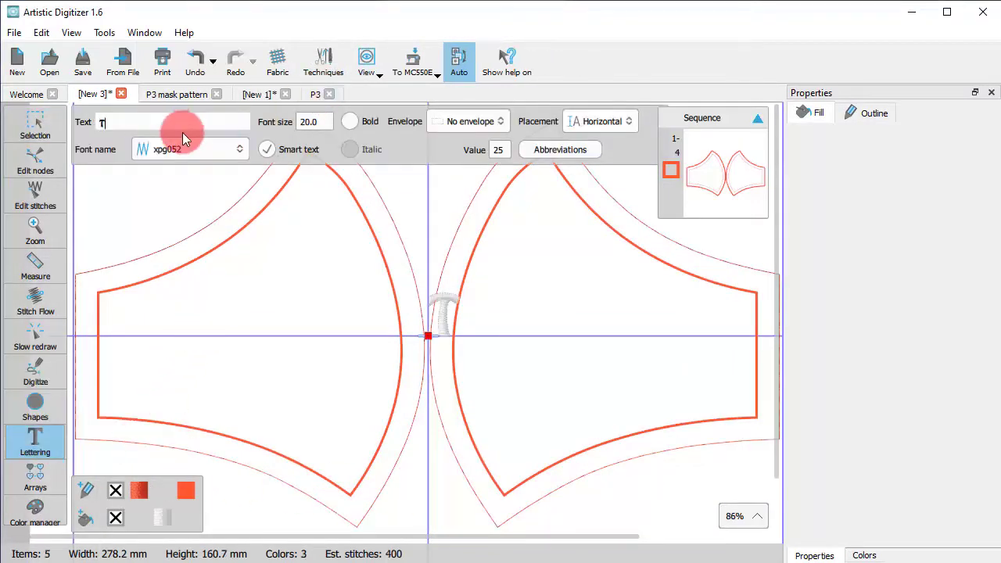
click(33, 121)
click(487, 384)
click(35, 442)
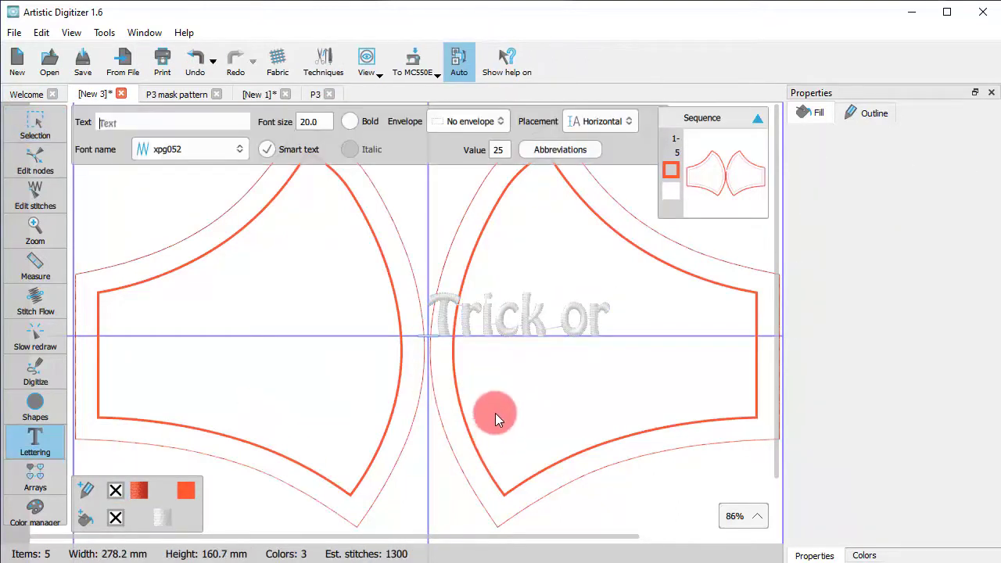
text(Treat)
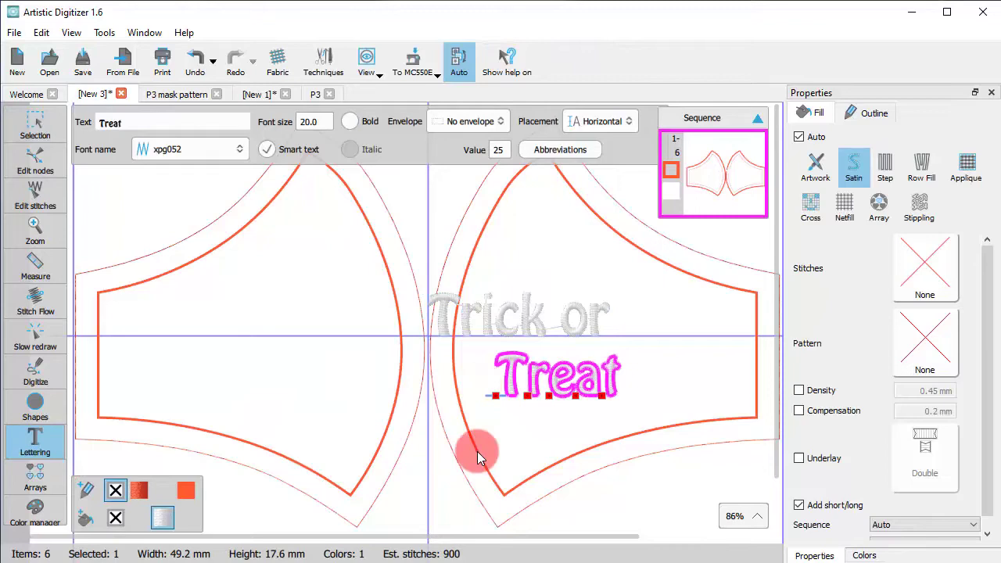
- Fill both text objects with the red thread color of the outlines and move them inside the left mask piece
key(Escape)
shift+click(492, 331)
click(138, 491)
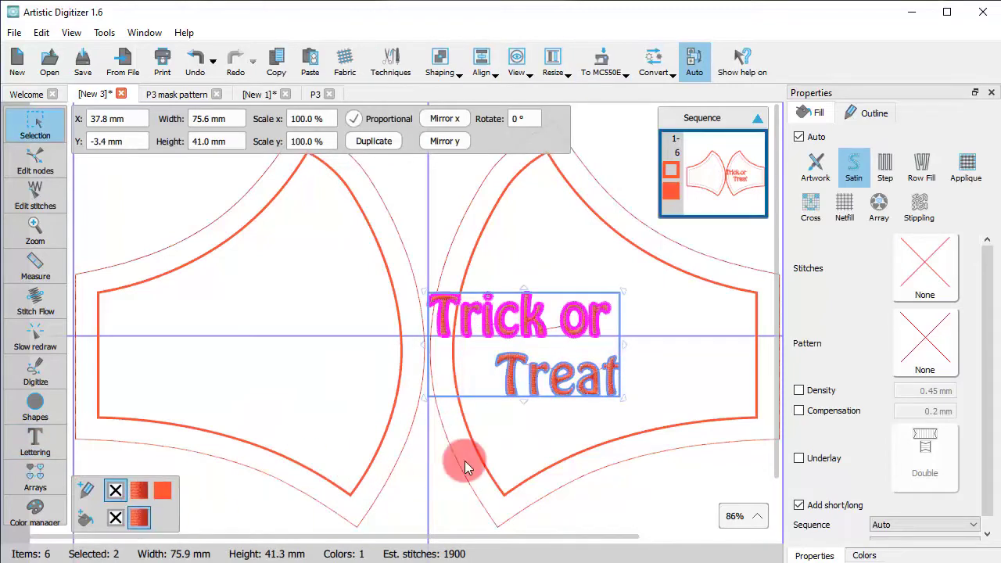
drag(503, 327, 265, 301)
click(235, 382)
- Set the "Trick or" text placement to On line segment and slant it upward along the left mask piece's upper edge
click(37, 437)
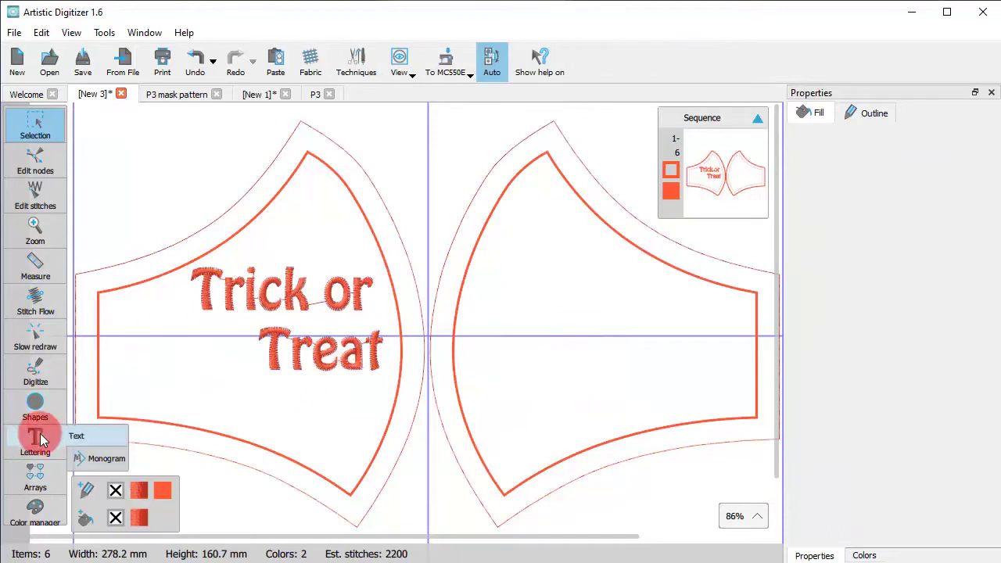
click(75, 436)
click(229, 306)
click(601, 121)
click(610, 161)
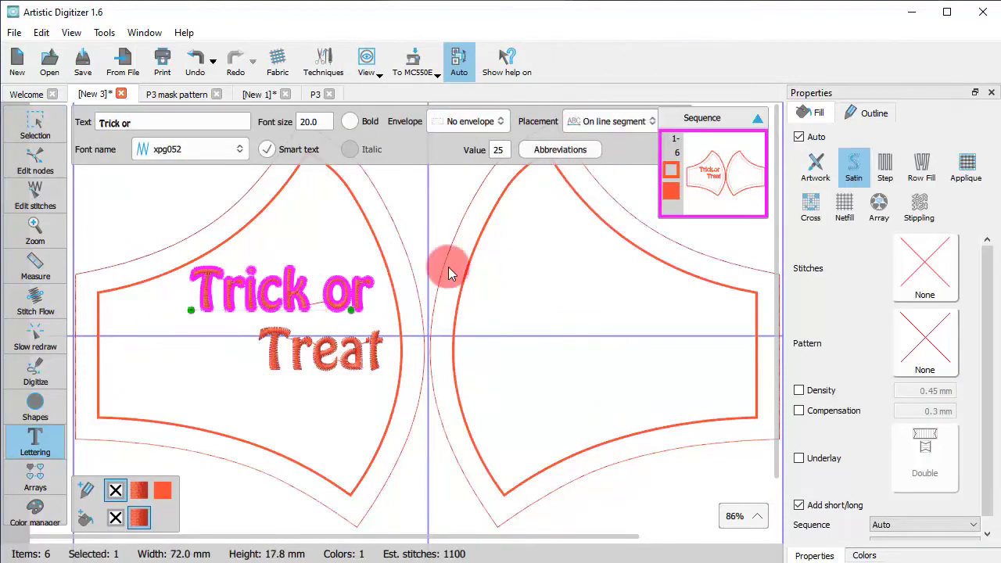
drag(354, 311, 344, 189)
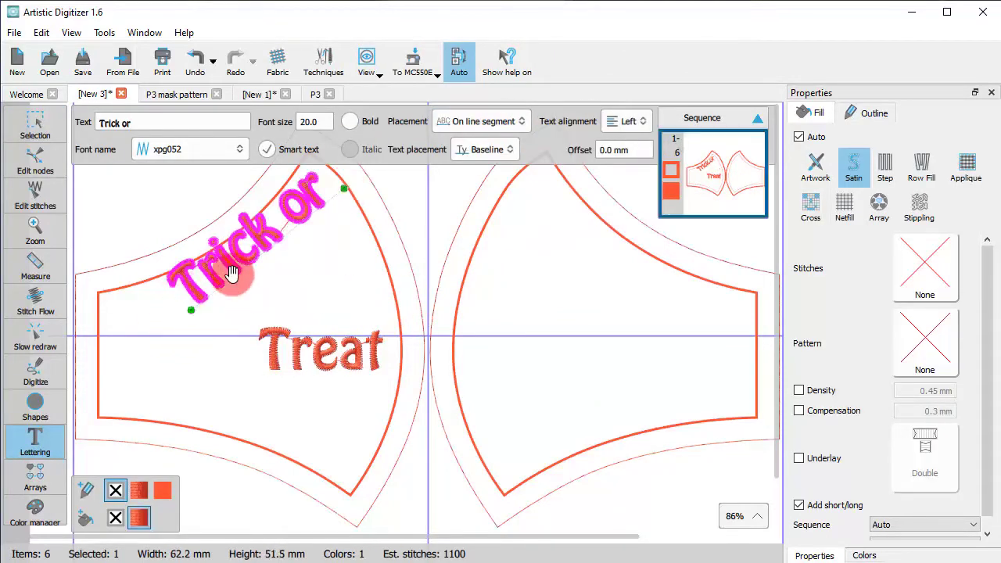
- Place "Treat" on a line segment, slant it to match "Trick or", and move it close beneath that text
click(288, 356)
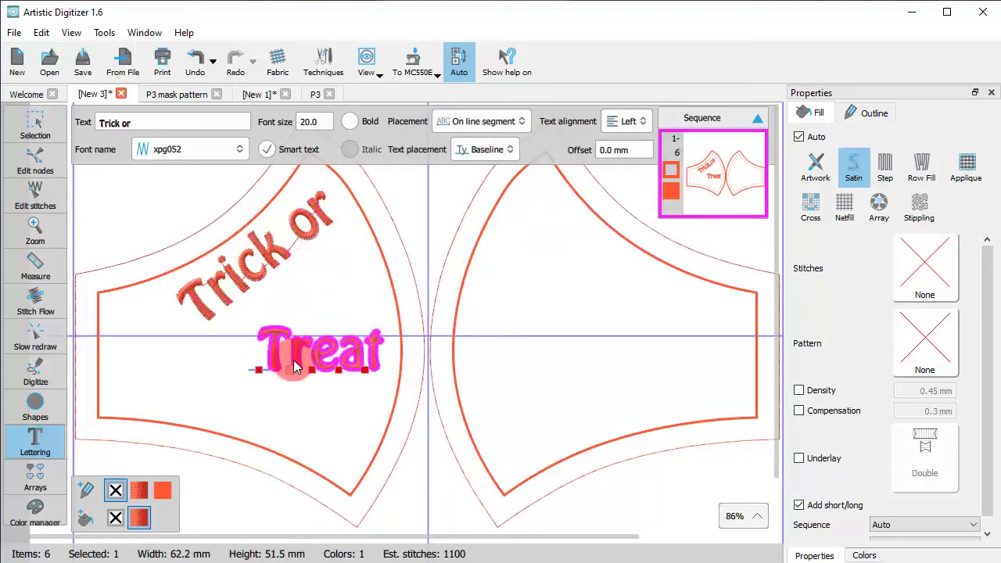
click(586, 121)
click(602, 163)
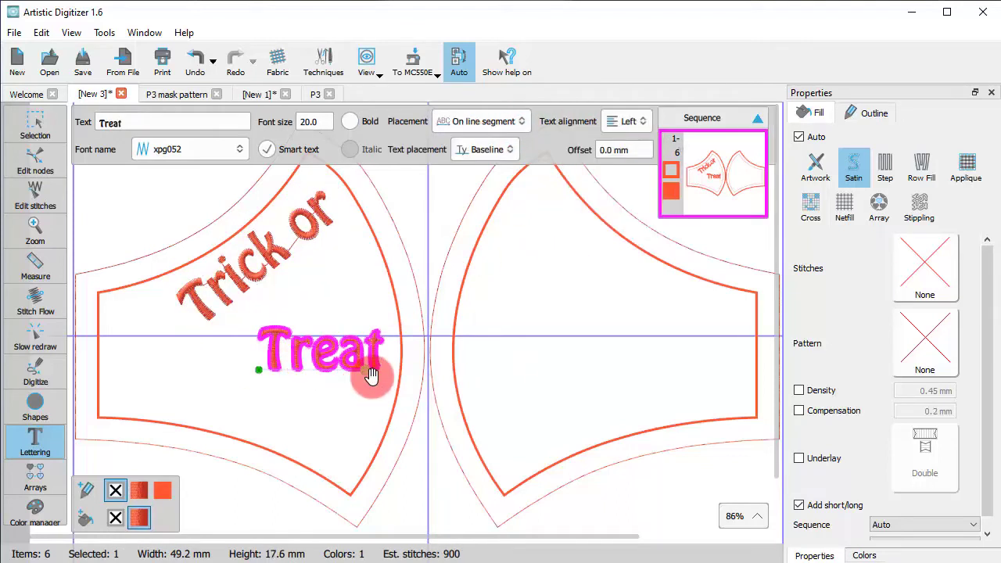
drag(369, 369, 373, 262)
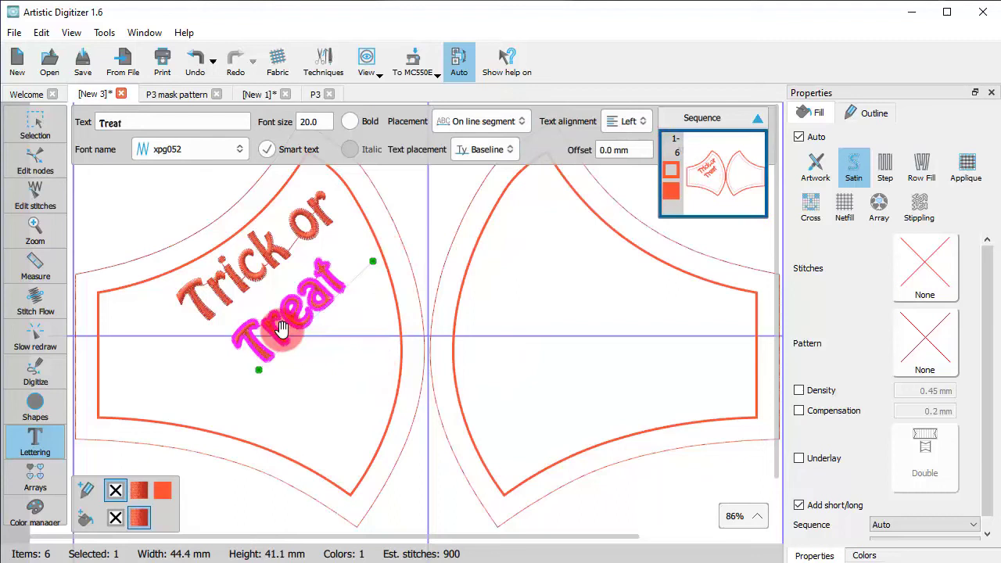
drag(280, 331, 309, 296)
click(344, 406)
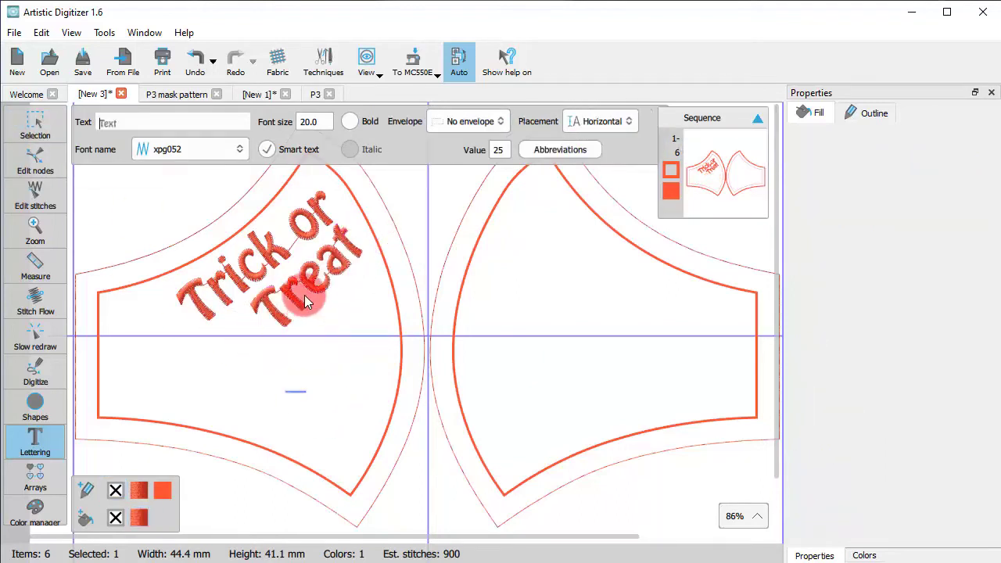
click(270, 266)
click(266, 380)
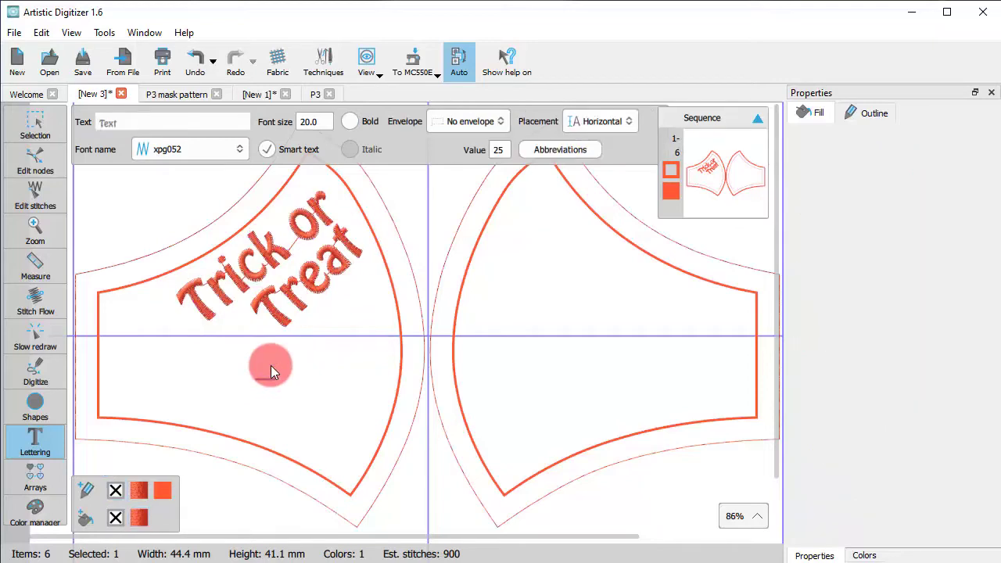
click(38, 126)
click(101, 119)
click(272, 142)
- Copy the pumpkin, ghost, bat, spider web and spider motifs from the [New 1] document and paste them into [New 3]
click(256, 93)
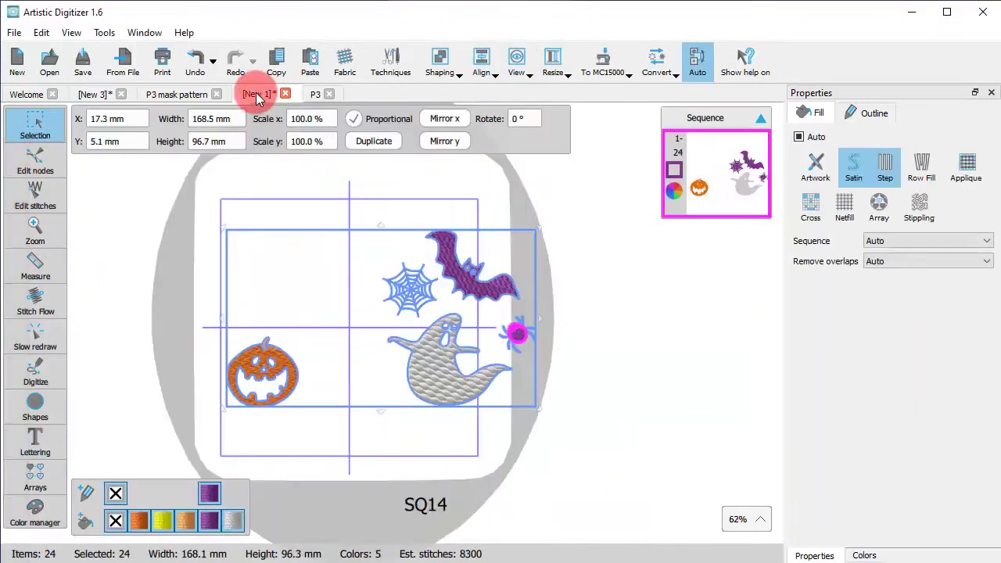
right_click(444, 374)
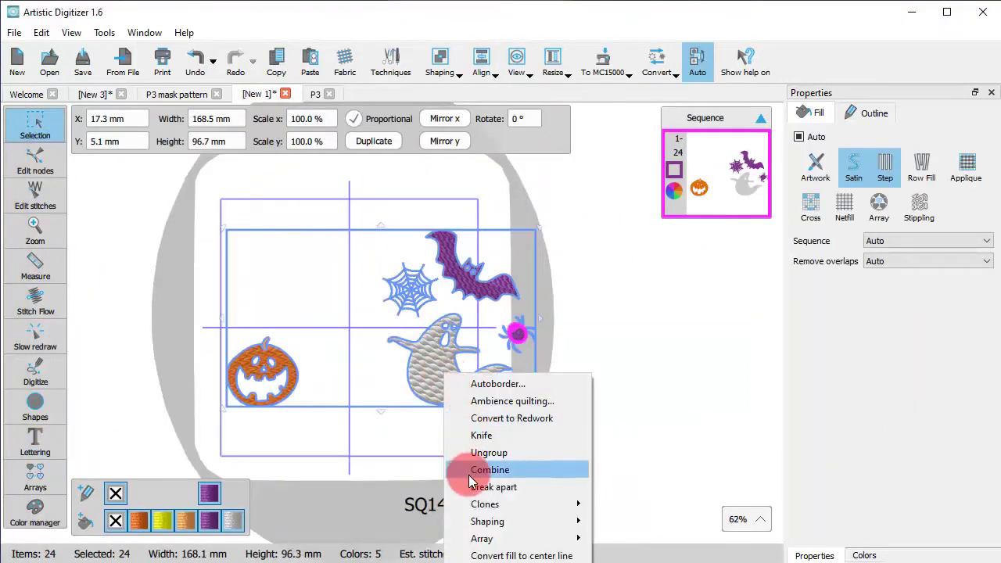
key(Escape)
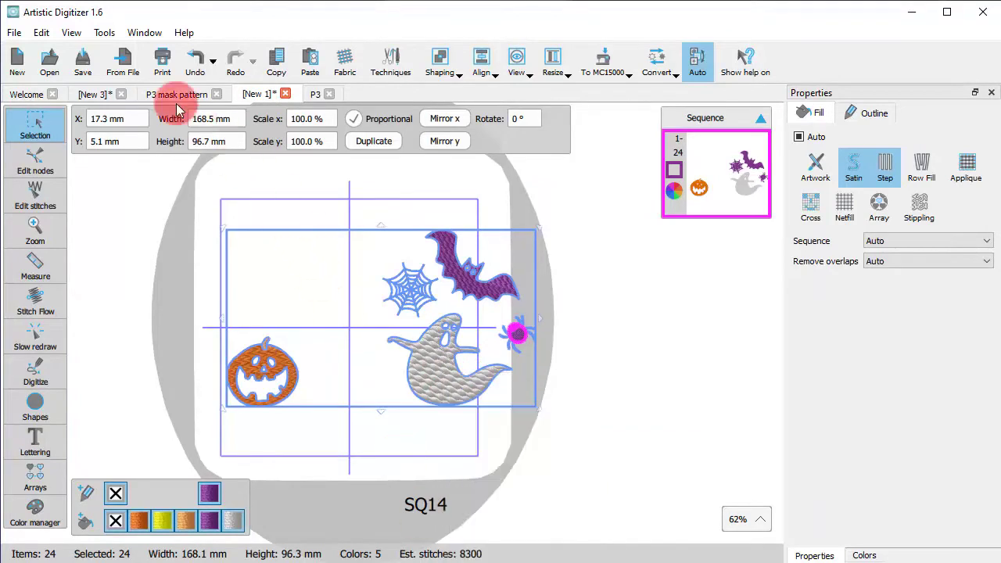
click(26, 94)
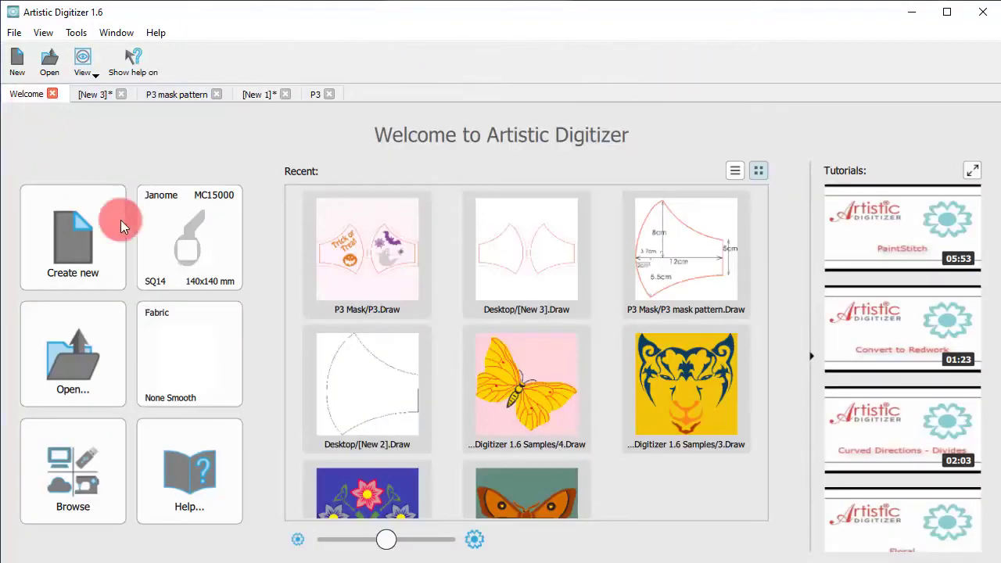
click(95, 95)
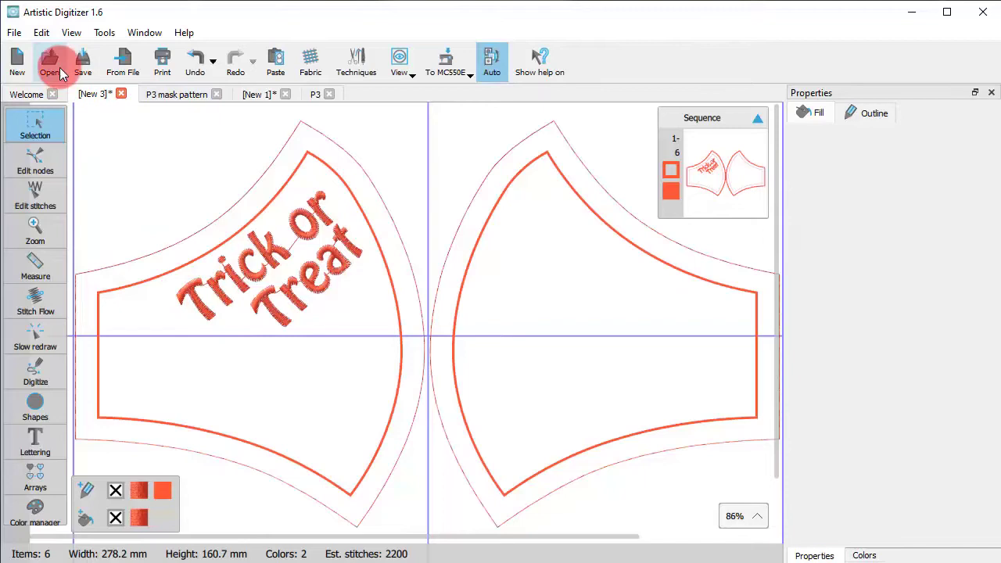
click(40, 32)
click(66, 92)
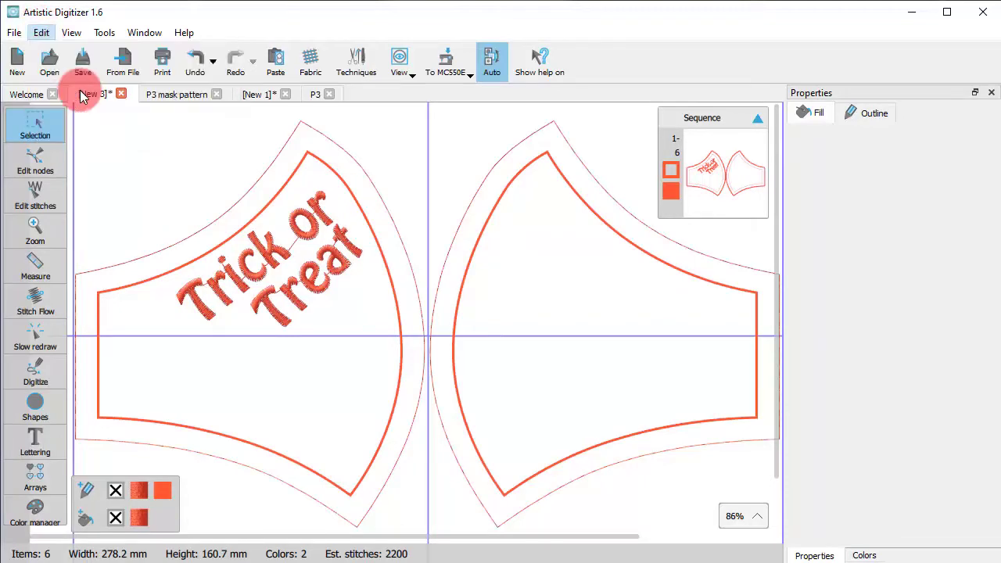
click(623, 510)
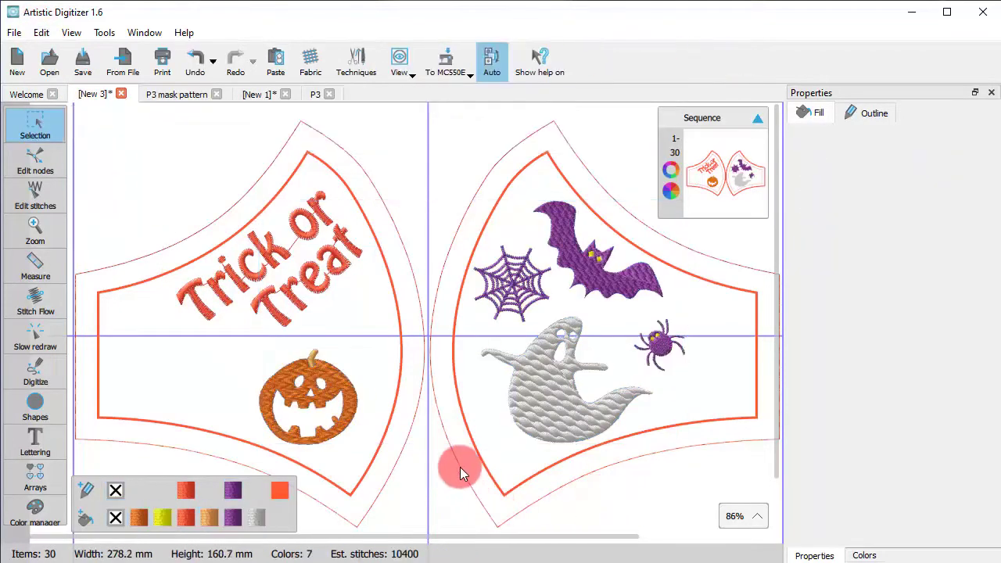
- Start a Slow redraw simulation of the complete mask design in its hoop
click(537, 250)
click(35, 366)
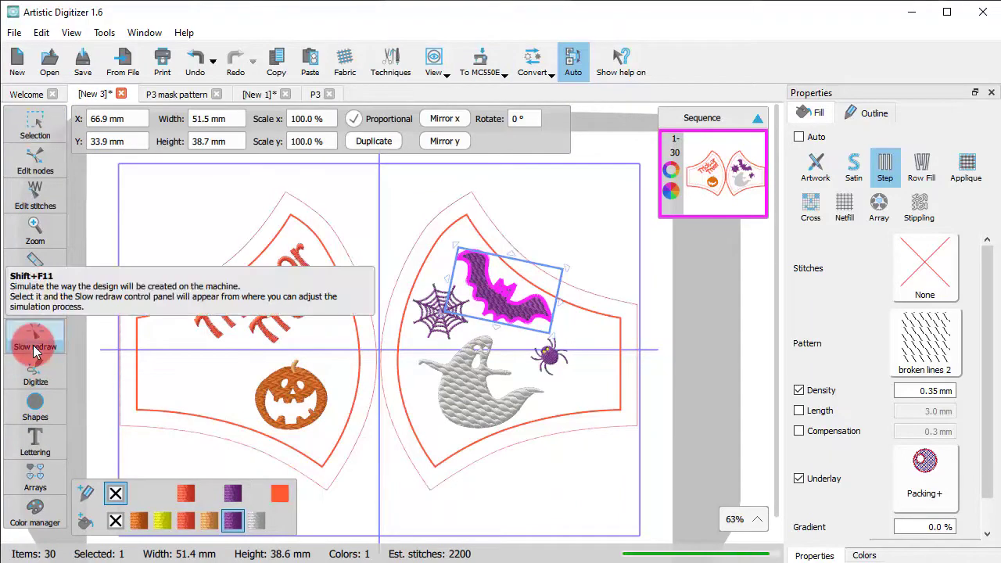
click(33, 345)
drag(464, 496, 26, 509)
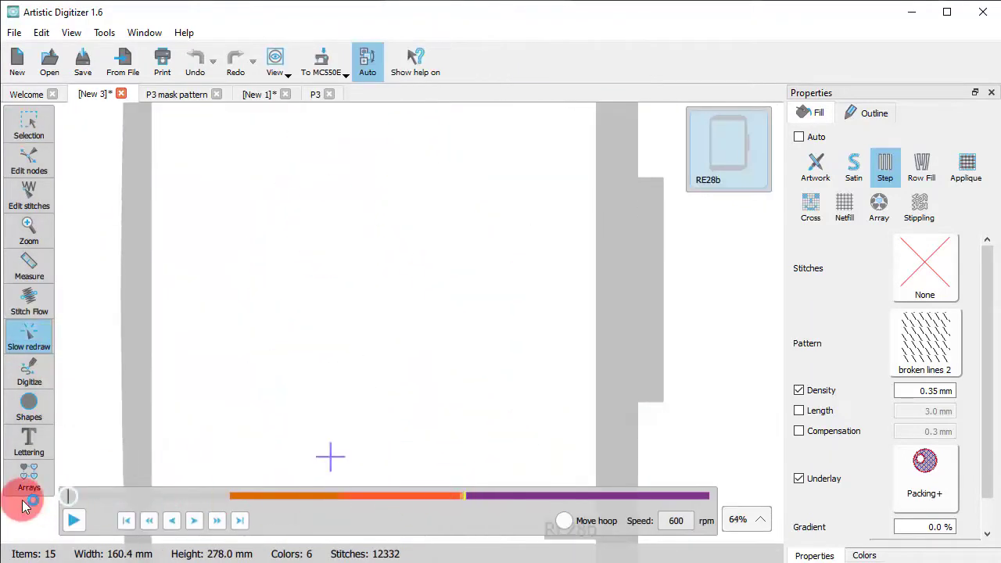
- Advance the stitch-out simulation color by color to the end and examine the finished design within the whole hoop
click(218, 521)
click(218, 521)
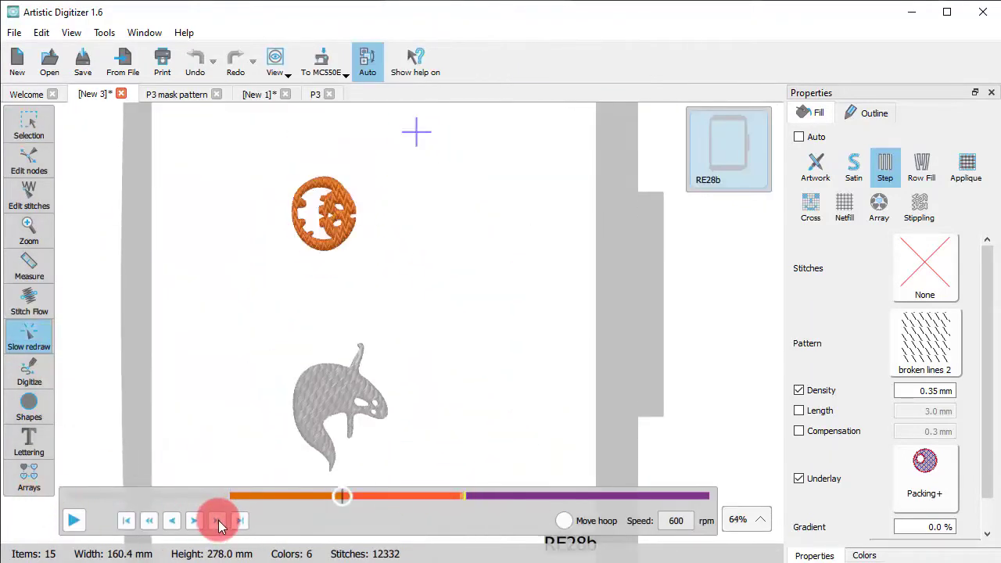
click(219, 521)
click(220, 524)
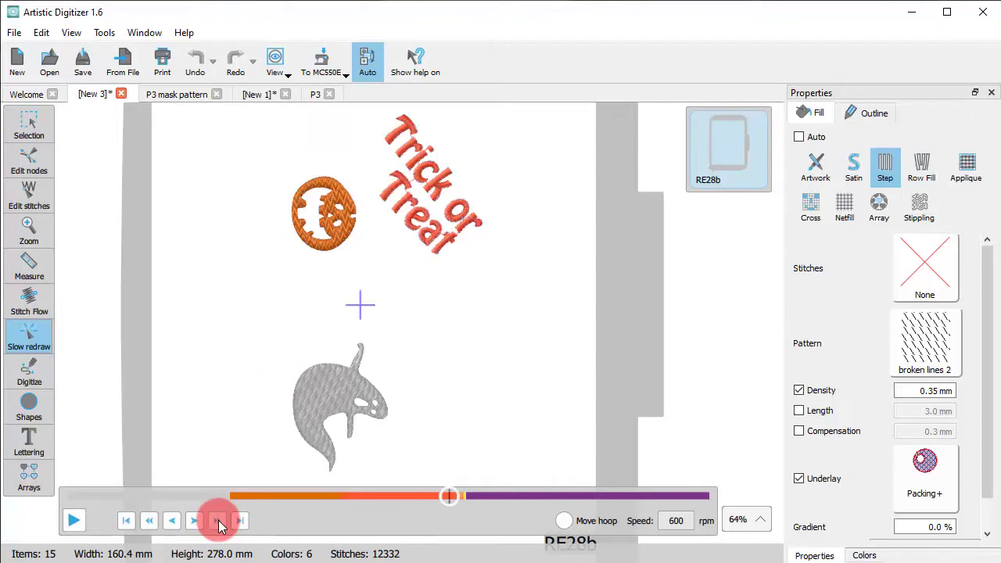
click(219, 524)
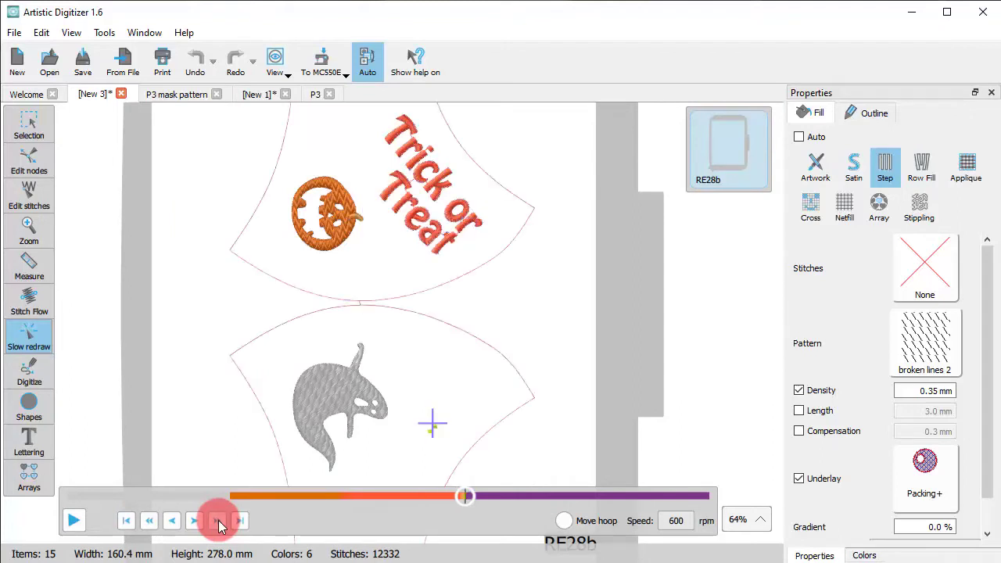
click(220, 524)
click(218, 522)
click(218, 521)
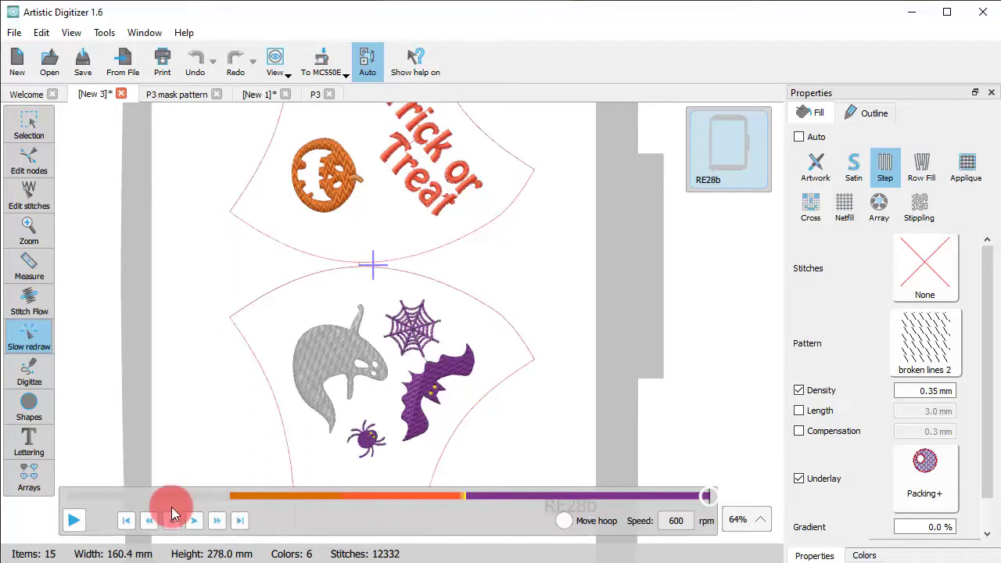
scroll(367, 357, down, 4)
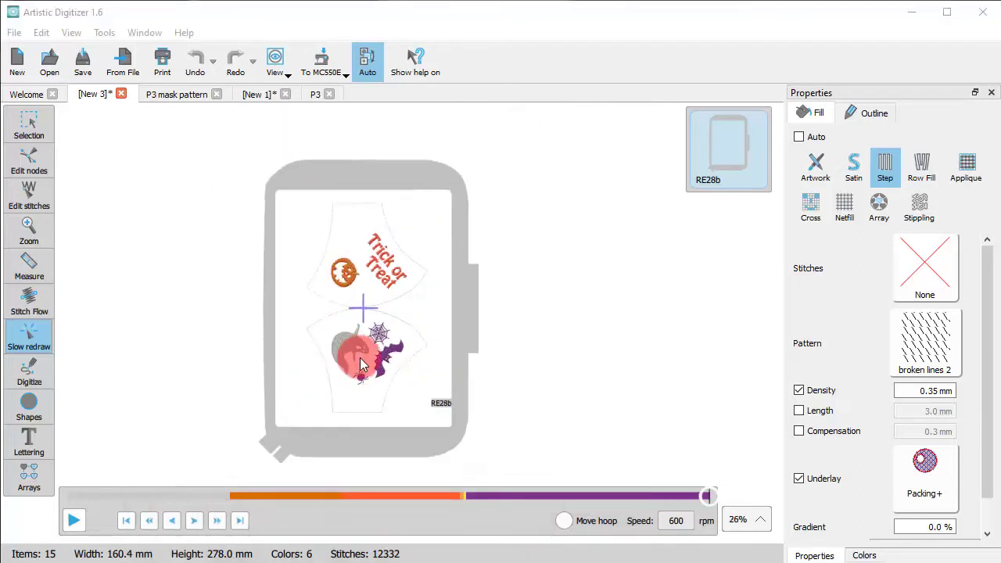
- Leave the stitch-out simulation for object selection and view the options for sending the design to the MC550E machine
click(16, 133)
click(561, 353)
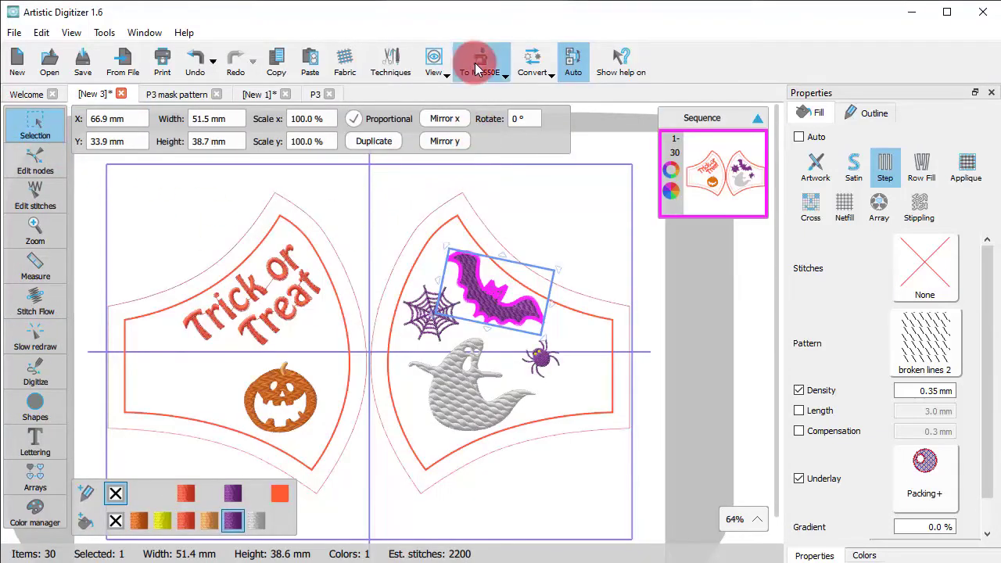
click(476, 70)
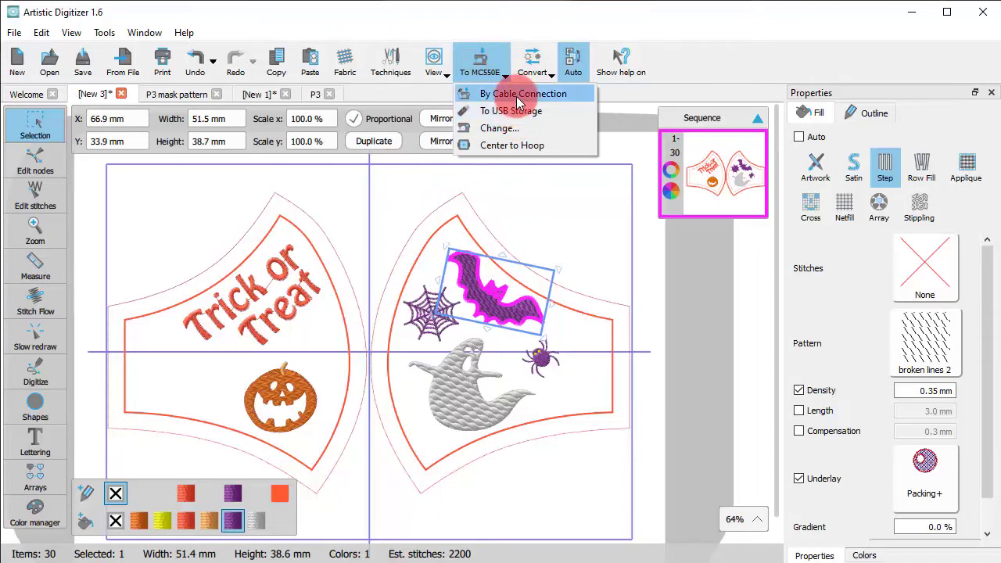
click(592, 240)
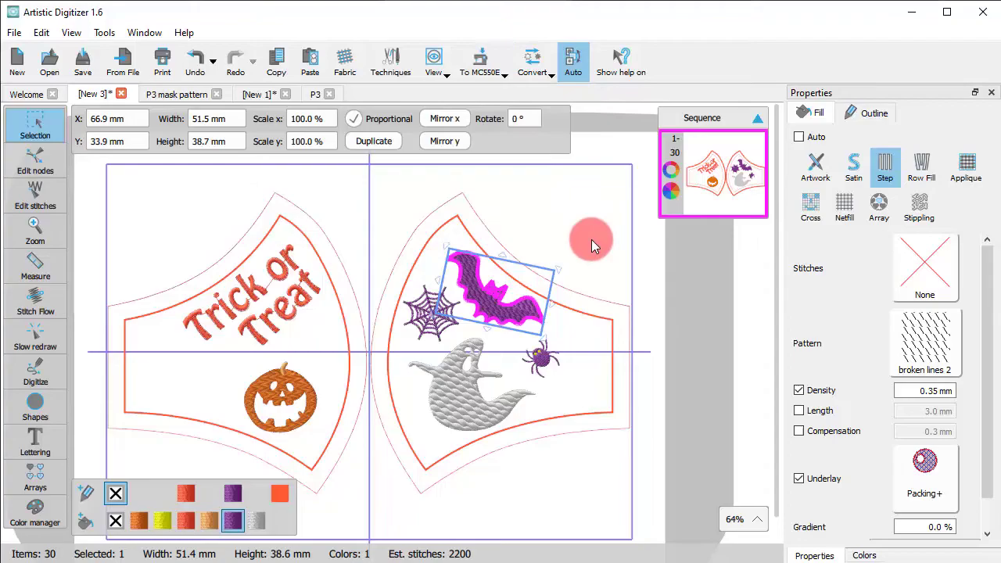